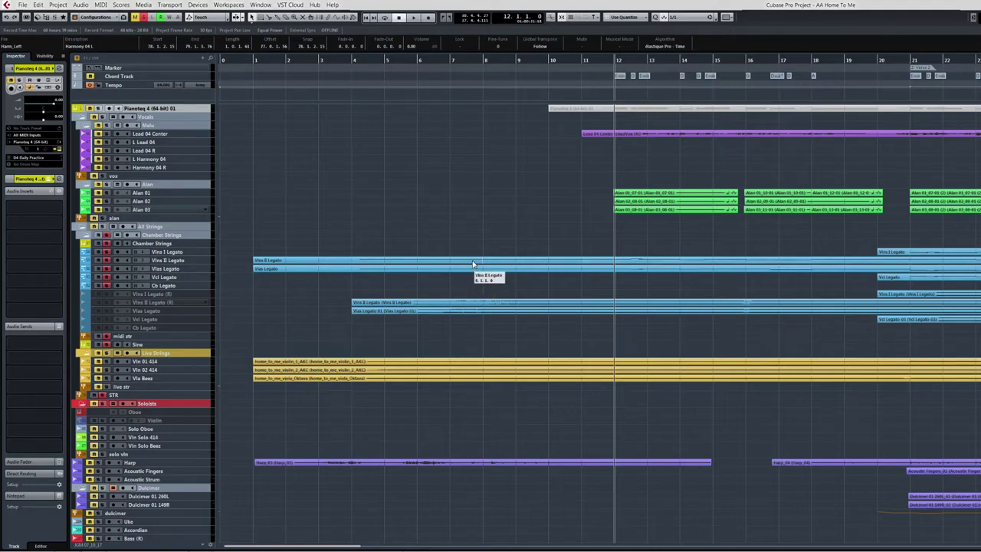
Fit the whole song arrangement in view, from bar 1 to its end.
{"action": "left_click", "coordinate": [473, 263]}
{"action": "key", "text": "shift+f"}
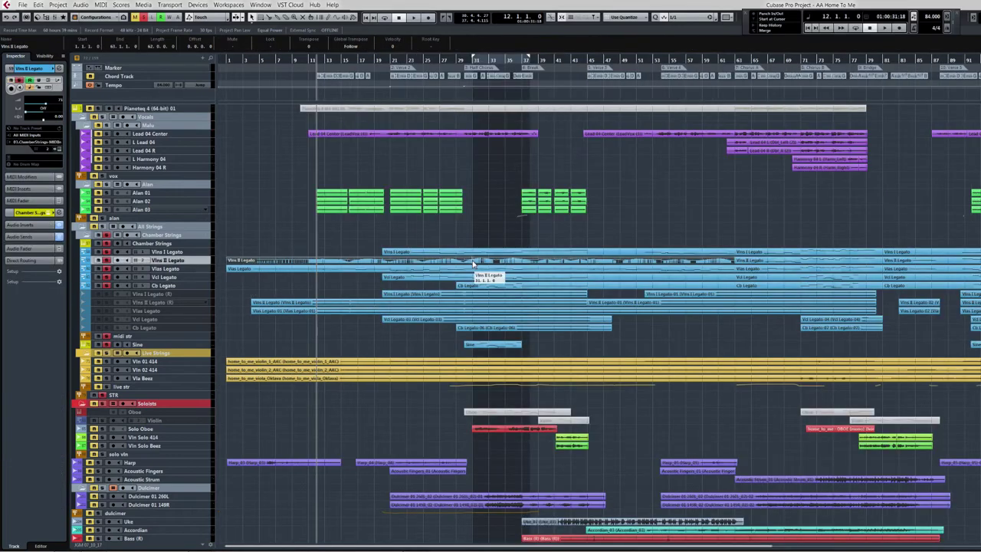
{"action": "left_click", "coordinate": [651, 263], "text": "ctrl"}
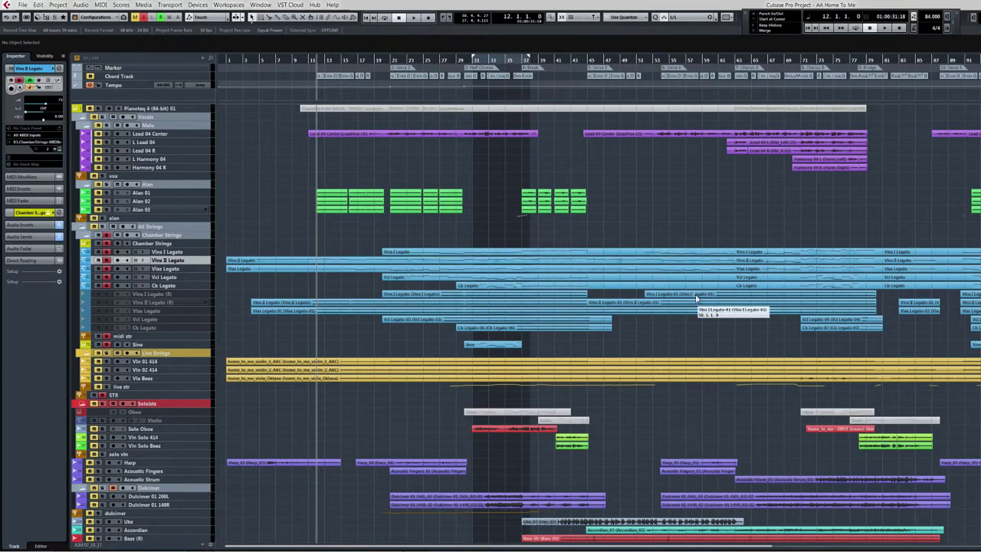
{"action": "key", "text": "g"}
{"action": "key", "text": "g"}
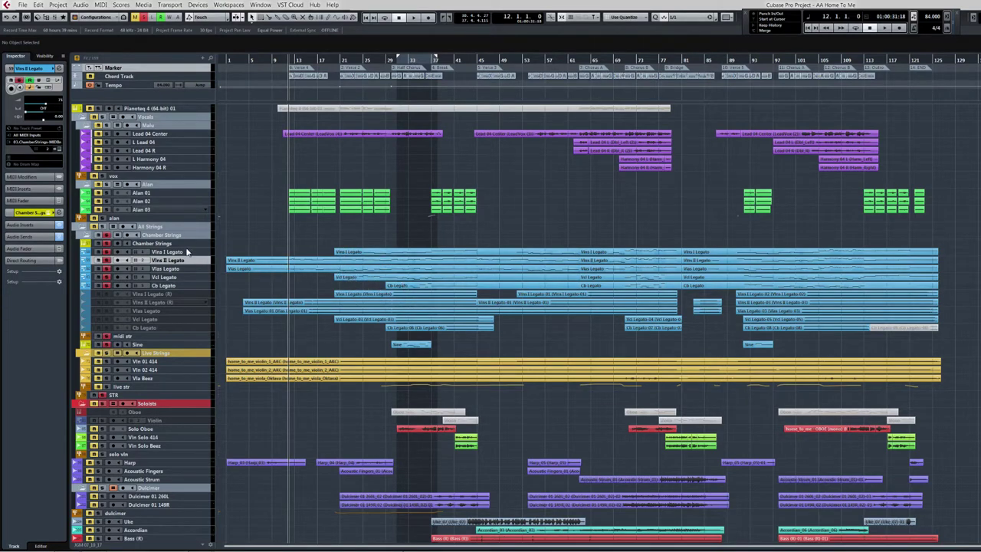
Open the Chamber Strings track's Kontakt instrument to view its loaded string patches, then close it.
{"action": "left_click", "coordinate": [162, 245]}
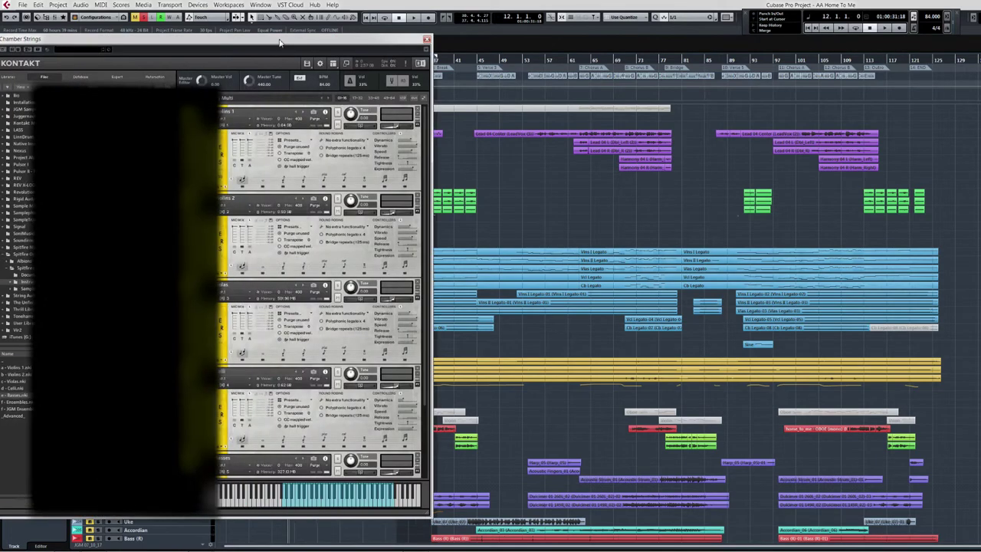
{"action": "left_click_drag", "start_coordinate": [293, 35], "coordinate": [323, 46]}
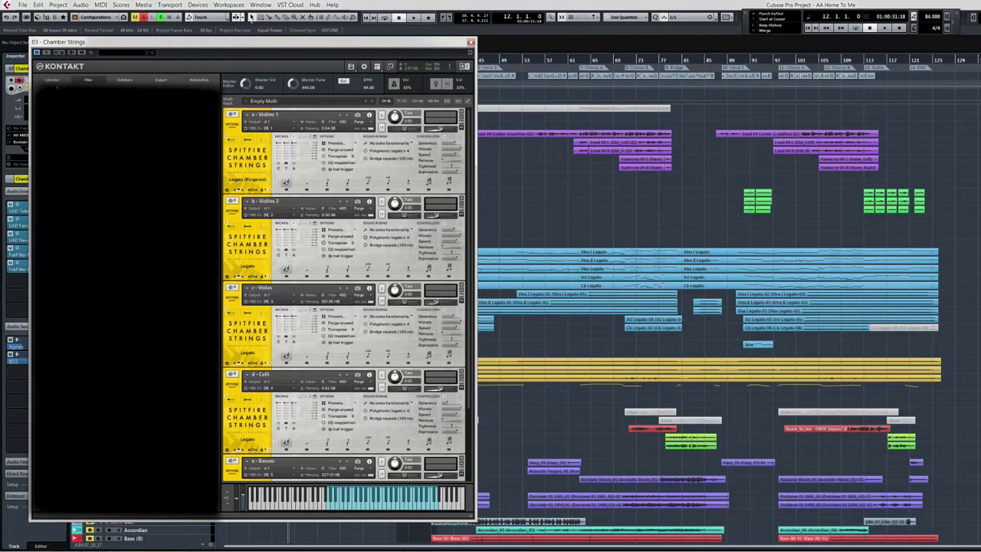
{"action": "left_click", "coordinate": [51, 81]}
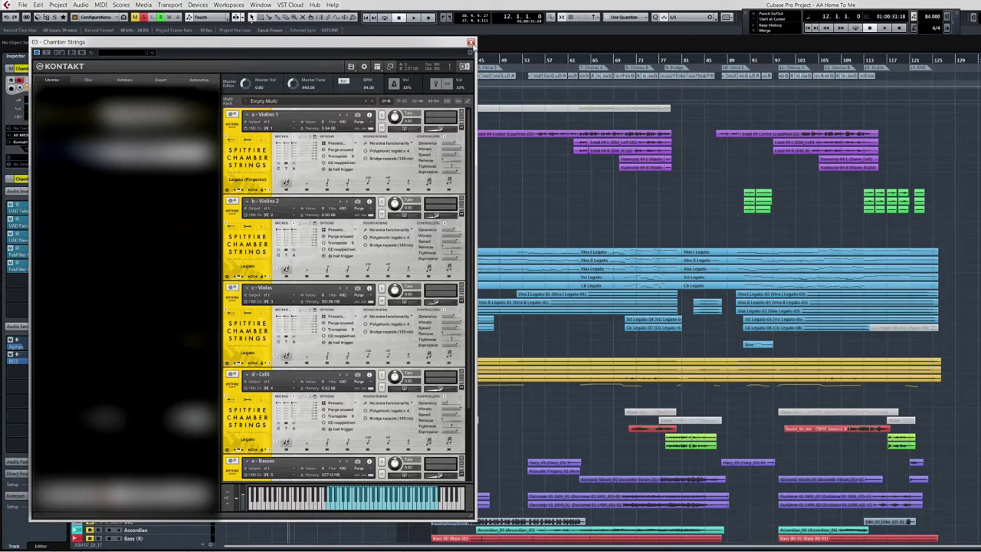
{"action": "left_click", "coordinate": [471, 44]}
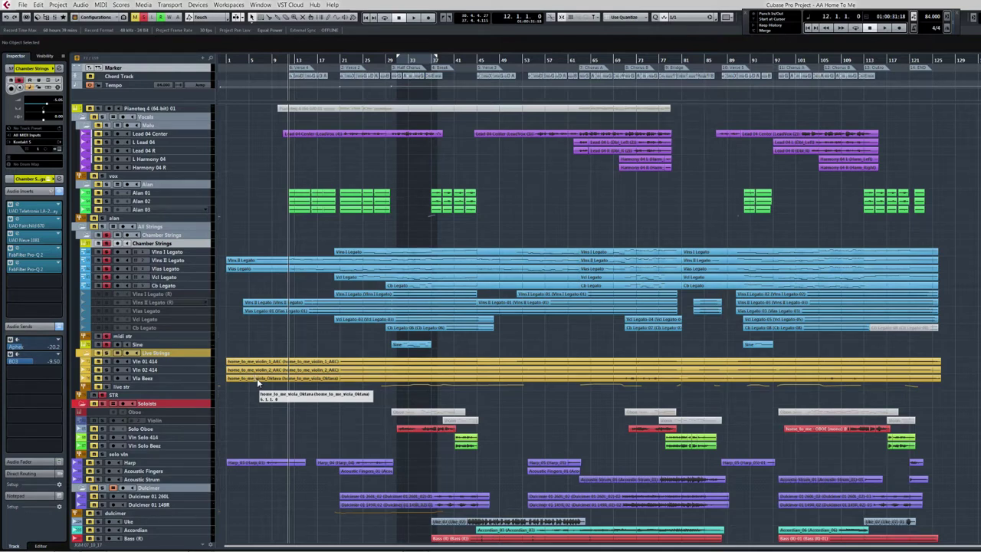
Select the first parts on the five Chamber Strings Legato tracks and open them together in the Key Editor.
{"action": "left_click", "coordinate": [329, 258]}
{"action": "key", "text": "h"}
{"action": "key", "text": "h"}
{"action": "key", "text": "h"}
{"action": "key", "text": "h"}
{"action": "key", "text": "h"}
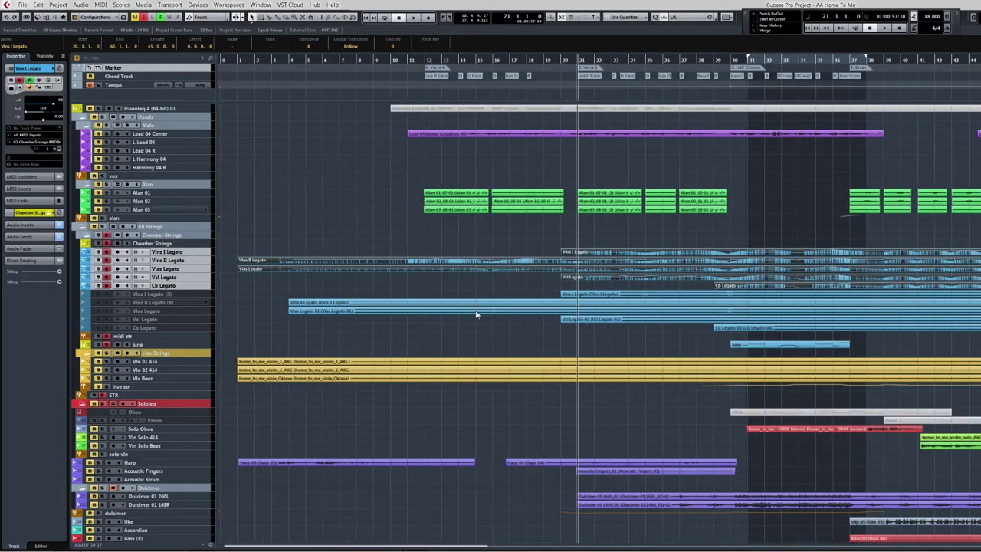
{"action": "double_click", "coordinate": [475, 314]}
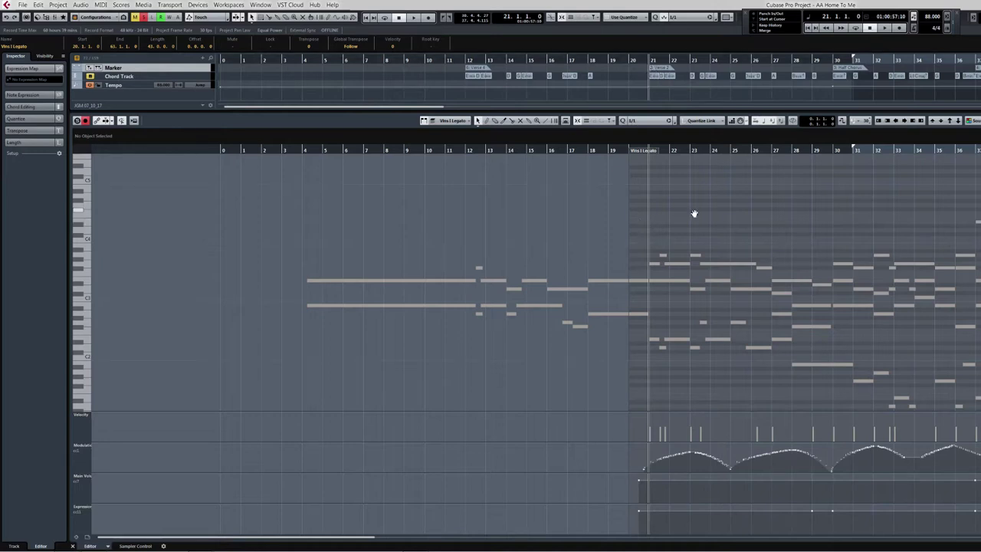
Set the cursor to bar 22 and select the long Vlns II Legato note that starts at bar 18.
{"action": "left_click_drag", "start_coordinate": [692, 212], "coordinate": [360, 199]}
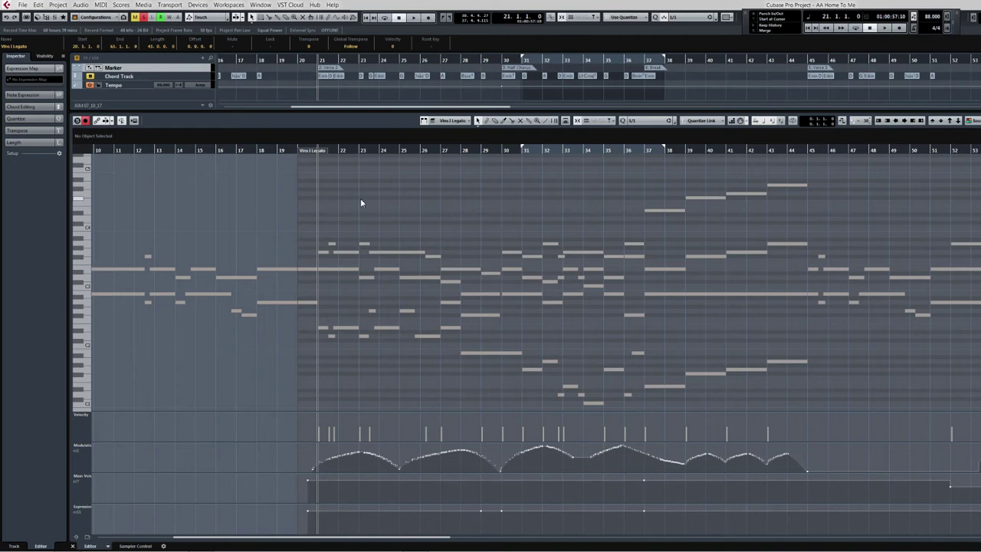
{"action": "left_click", "coordinate": [338, 150]}
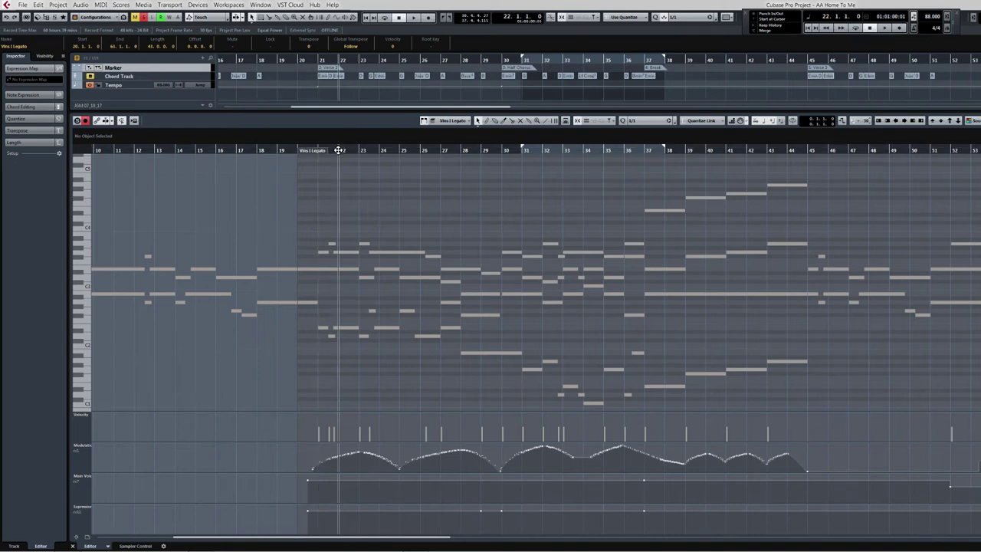
{"action": "key", "text": "h"}
{"action": "key", "text": "h"}
{"action": "key", "text": "h"}
{"action": "key", "text": "h"}
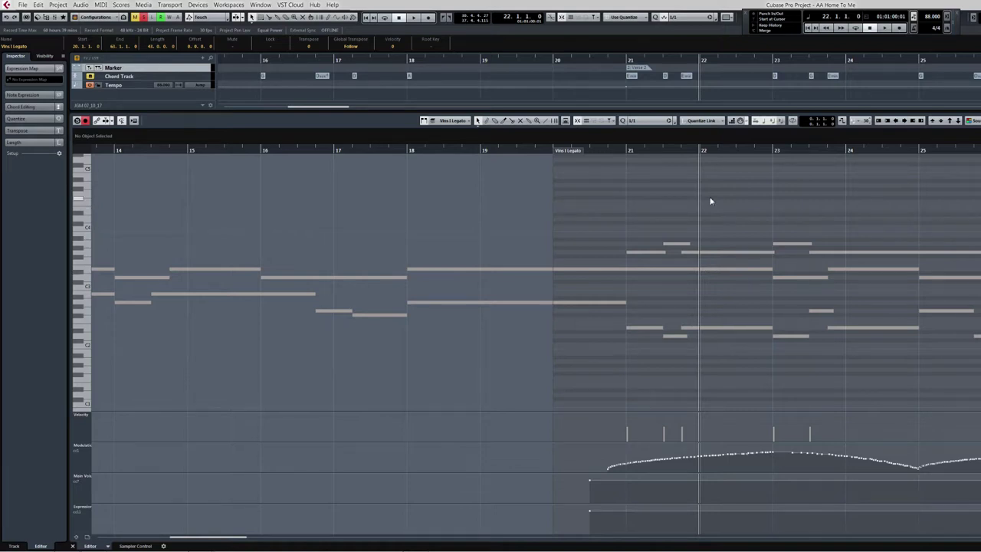
{"action": "left_click", "coordinate": [679, 272]}
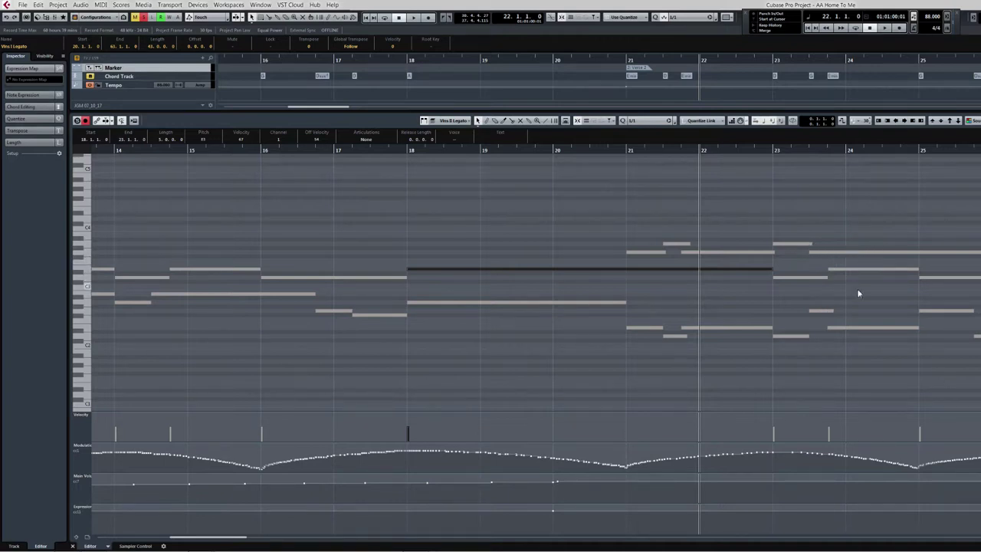
Review the string voicings up to bar 63, selecting the bar 37 notes of Vlns I, Vlns II and Vlas, and close the editor.
{"action": "scroll", "coordinate": [848, 289], "scroll_direction": "right", "scroll_amount": 6}
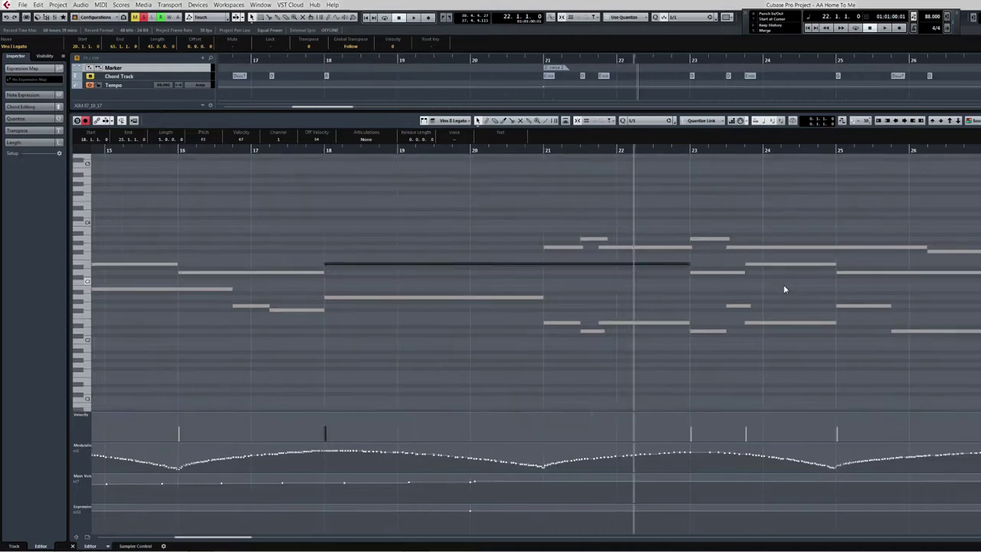
{"action": "scroll", "coordinate": [654, 283], "scroll_direction": "right", "scroll_amount": 6}
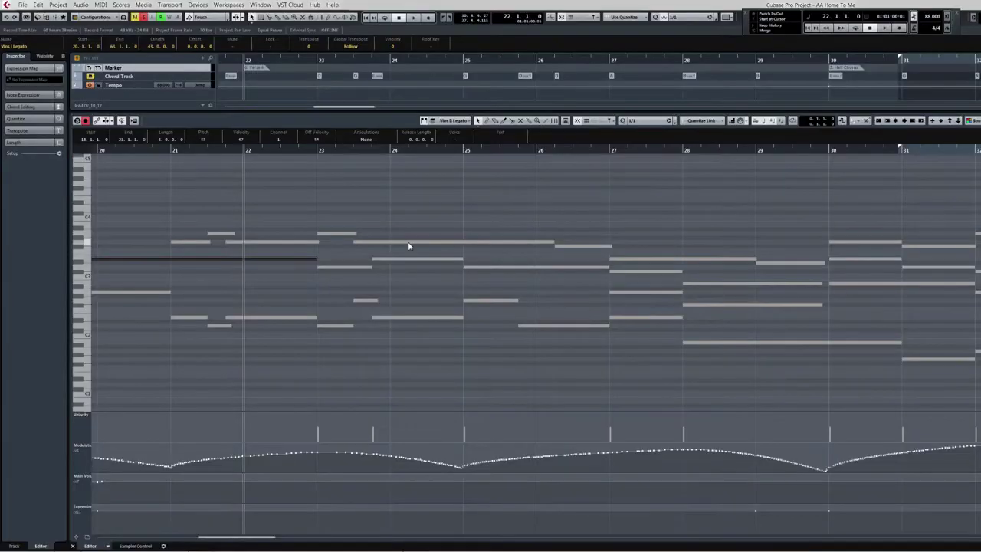
{"action": "mouse_move", "coordinate": [103, 548]}
{"action": "left_click_drag", "start_coordinate": [269, 536], "coordinate": [302, 536]}
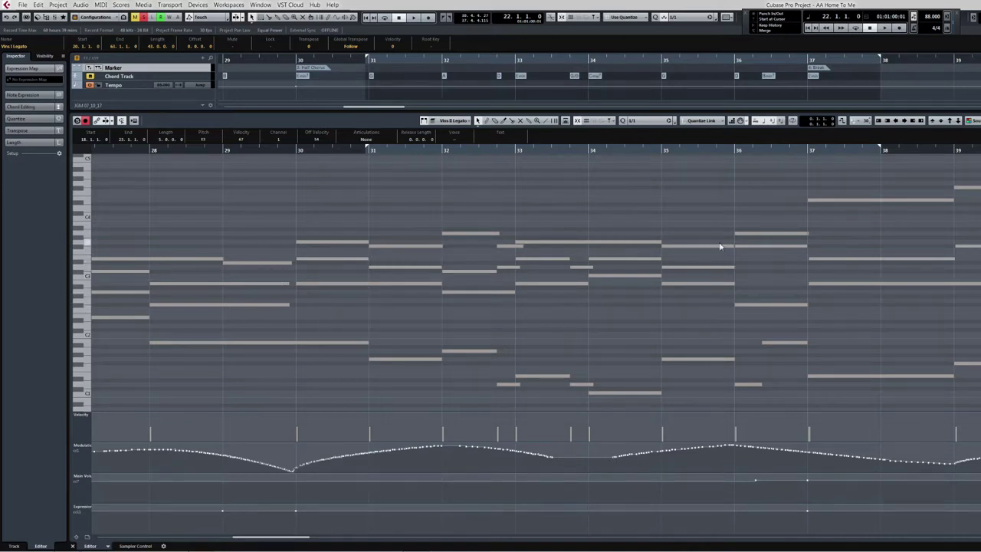
{"action": "left_click_drag", "start_coordinate": [261, 541], "coordinate": [303, 541]}
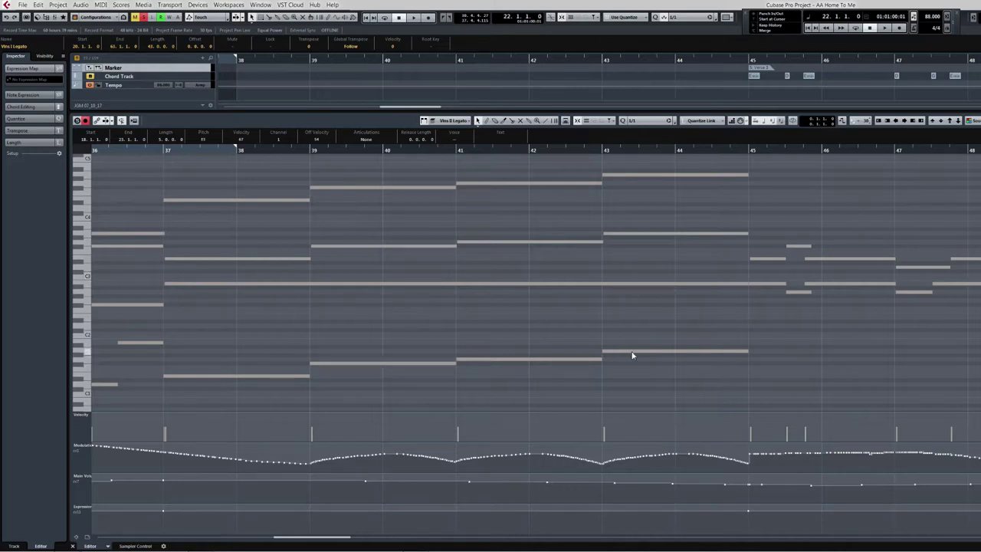
{"action": "left_click", "coordinate": [277, 201]}
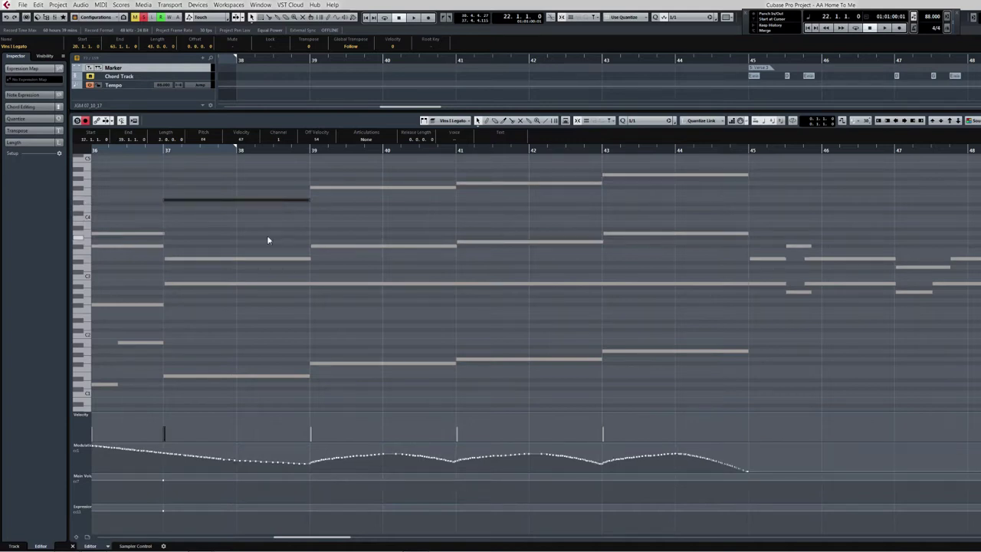
{"action": "left_click", "coordinate": [268, 256]}
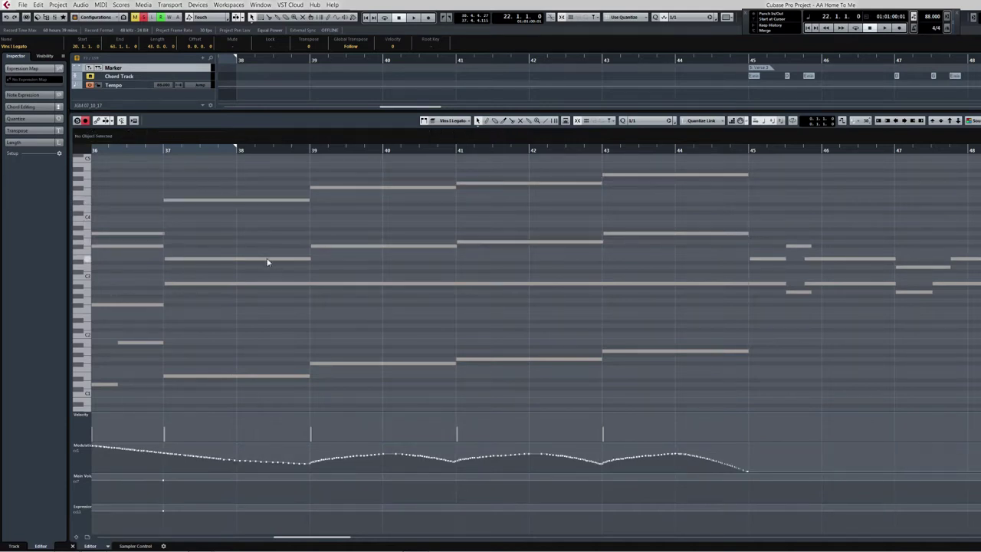
{"action": "left_click", "coordinate": [267, 260]}
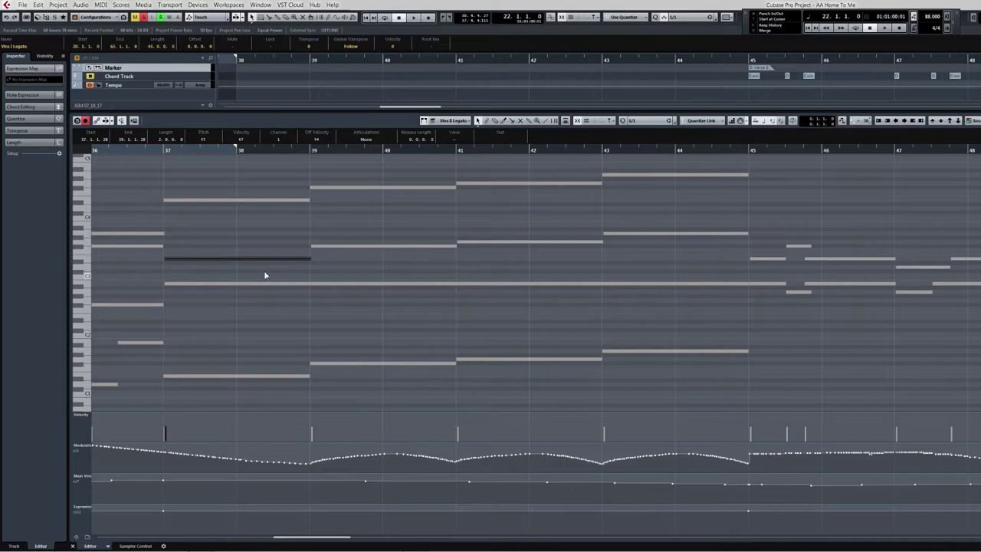
{"action": "left_click", "coordinate": [264, 285]}
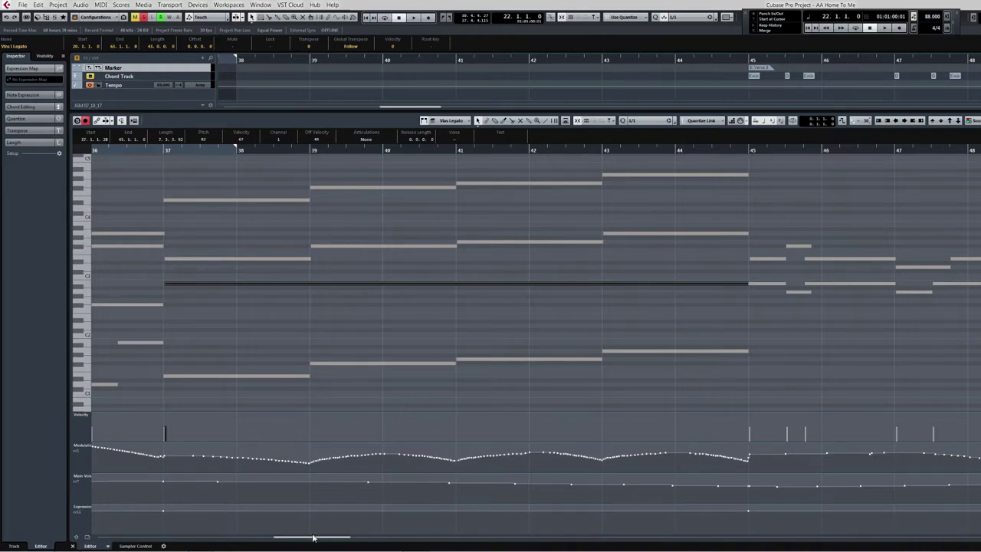
{"action": "left_click_drag", "start_coordinate": [311, 539], "coordinate": [389, 539]}
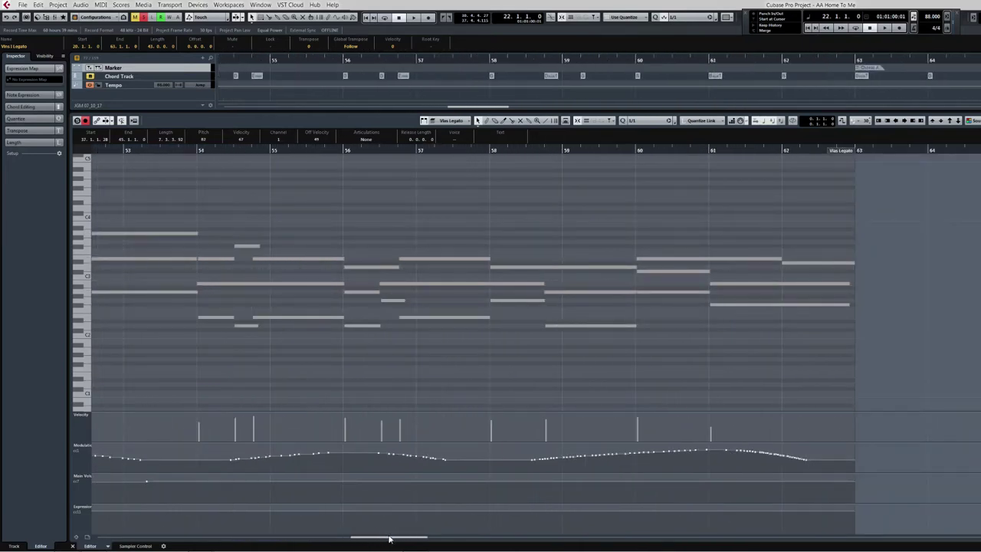
{"action": "key", "text": "ctrl+e"}
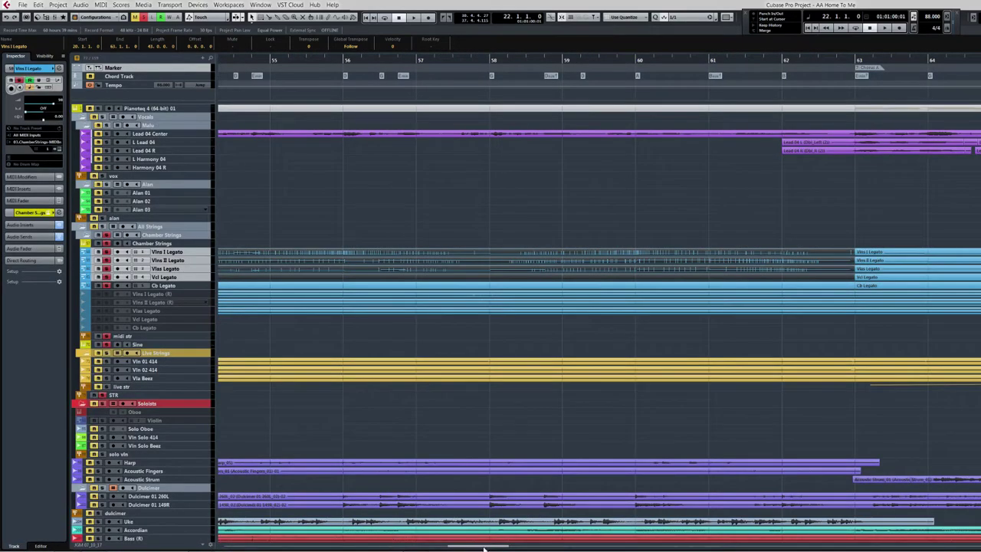
Select the five Legato parts that start at bar 63 and open them together in the Key Editor.
{"action": "left_click_drag", "start_coordinate": [484, 549], "coordinate": [516, 549]}
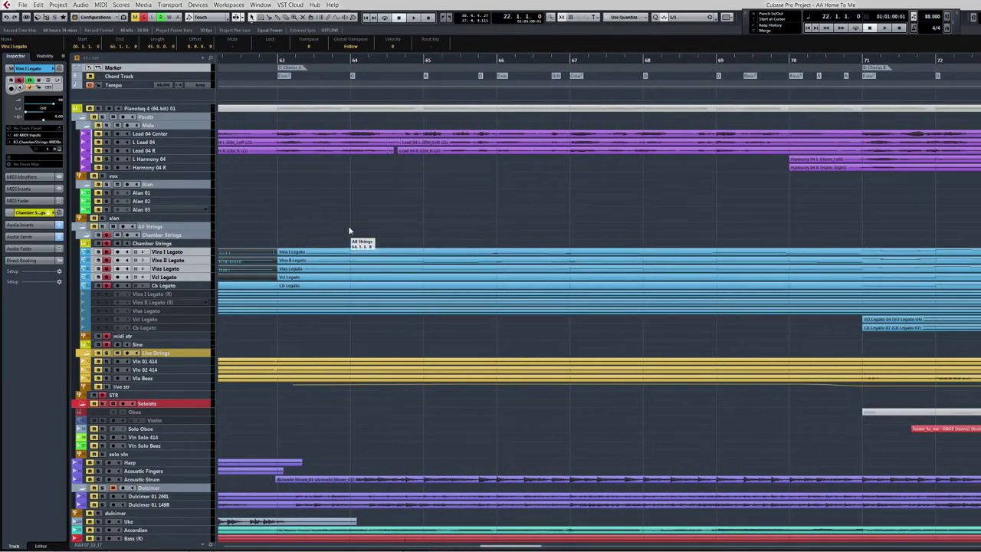
{"action": "left_click_drag", "start_coordinate": [350, 230], "coordinate": [365, 289]}
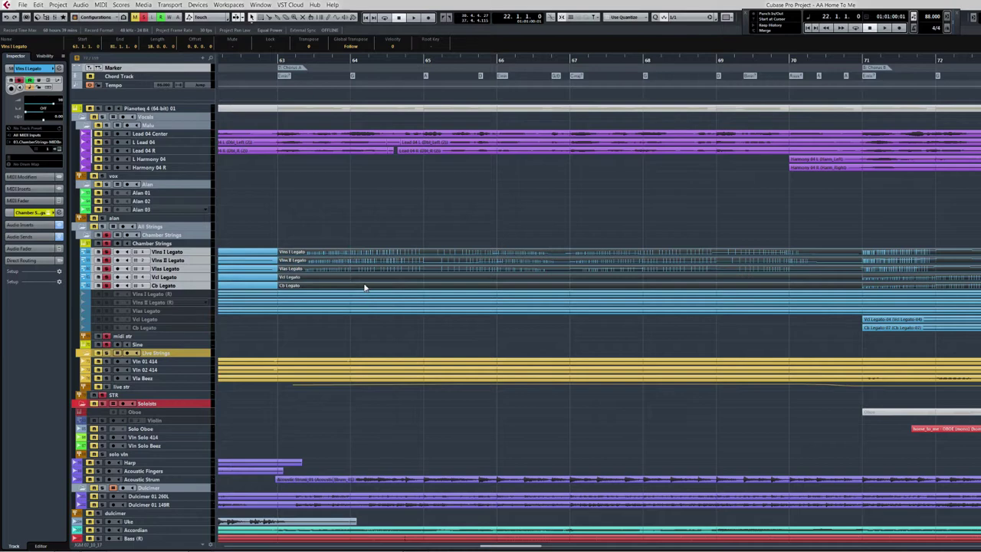
{"action": "double_click", "coordinate": [364, 286]}
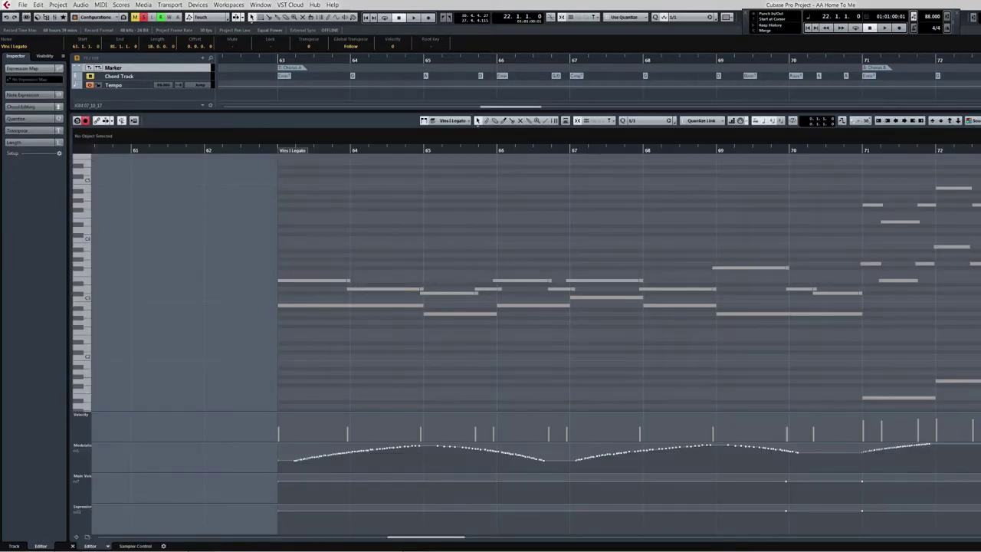
Examine the chorus string voicings and modulation curve from bar 63 to bar 81, and close the editor.
{"action": "scroll", "coordinate": [620, 233], "scroll_direction": "down", "scroll_amount": 3}
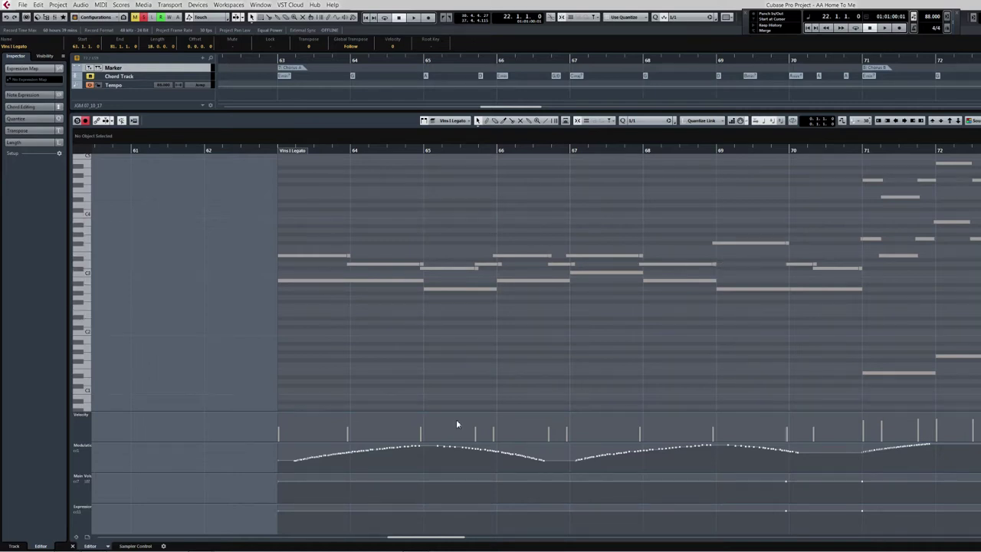
{"action": "left_click_drag", "start_coordinate": [418, 541], "coordinate": [460, 538]}
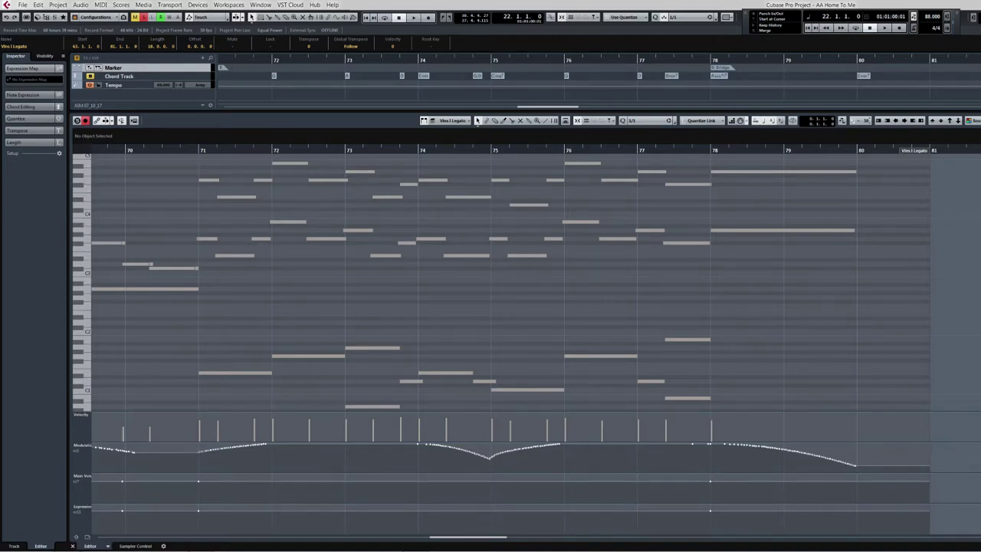
{"action": "scroll", "coordinate": [790, 335], "scroll_direction": "down", "scroll_amount": 4}
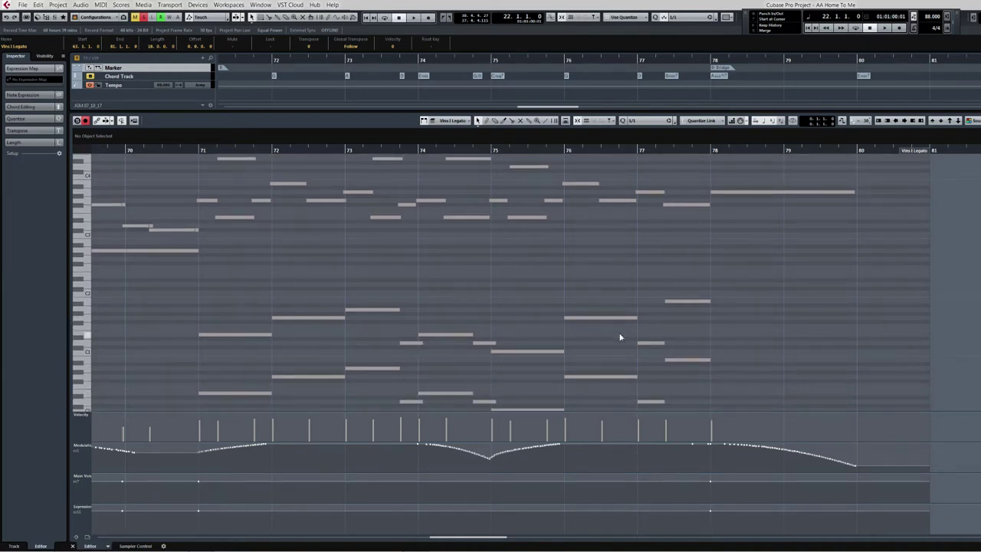
{"action": "key", "text": "ctrl+e"}
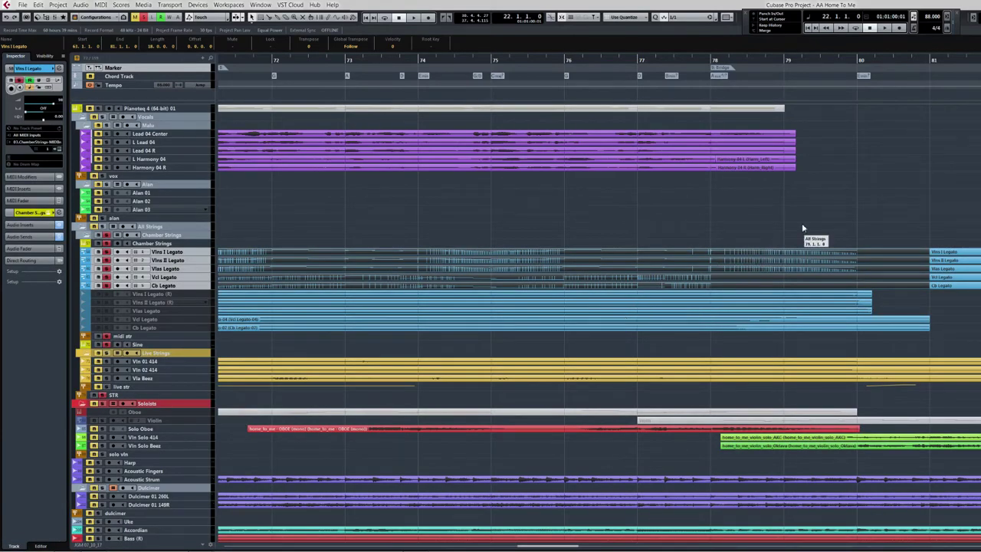
Open the Legato parts that start at bar 81, review the voicings through the final choruses and outro, and close the editor.
{"action": "scroll", "coordinate": [801, 228], "scroll_direction": "right", "scroll_amount": 6}
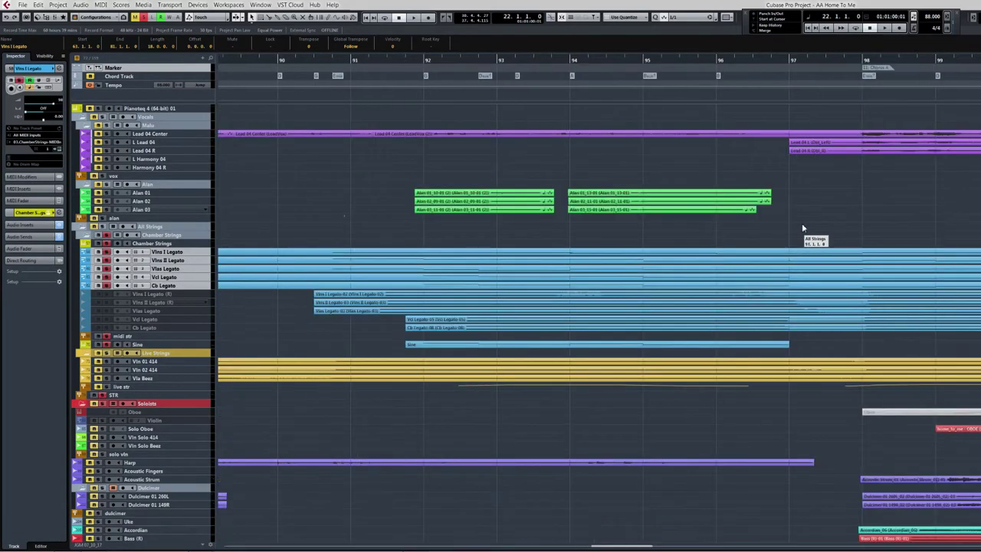
{"action": "double_click", "coordinate": [251, 251]}
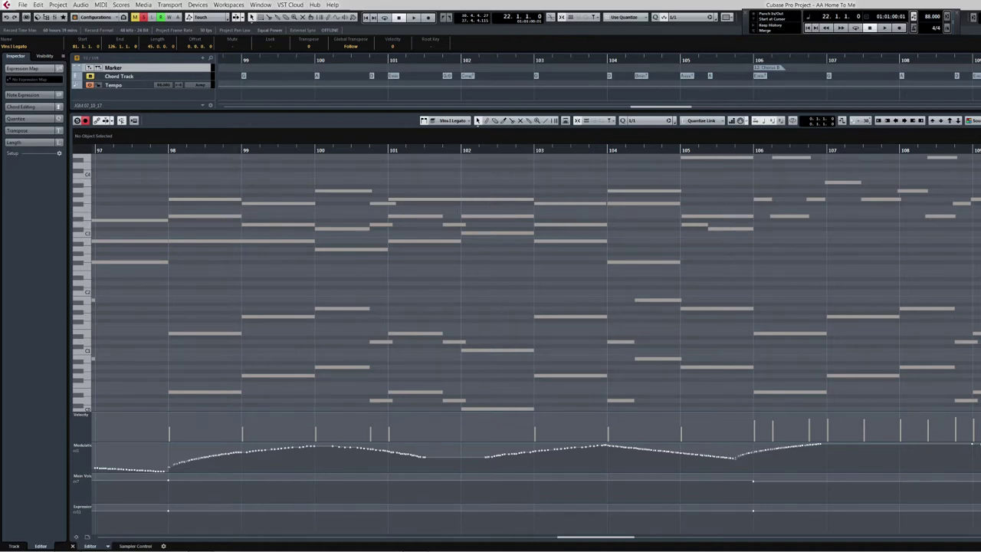
{"action": "scroll", "coordinate": [917, 235], "scroll_direction": "up", "scroll_amount": 4}
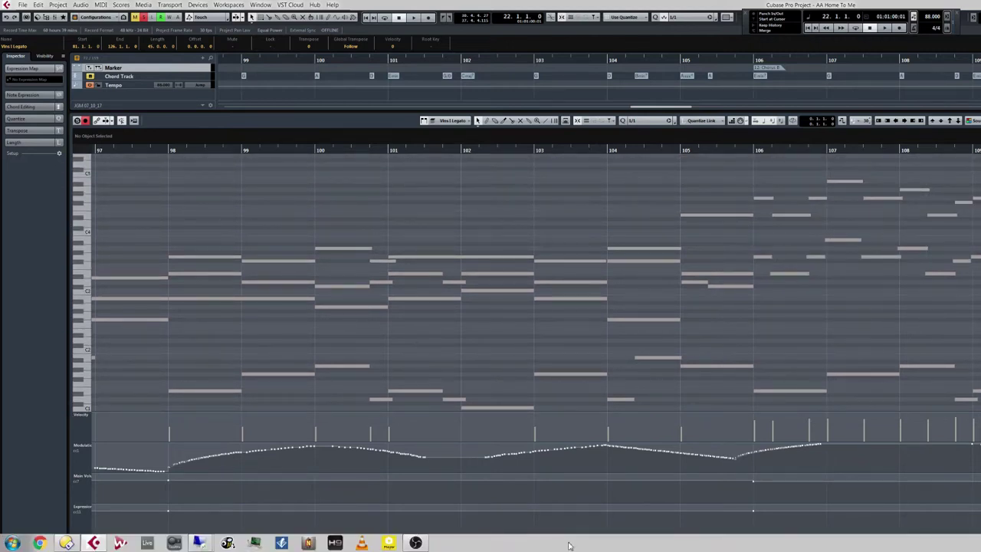
{"action": "scroll", "coordinate": [620, 362], "scroll_direction": "right", "scroll_amount": 5}
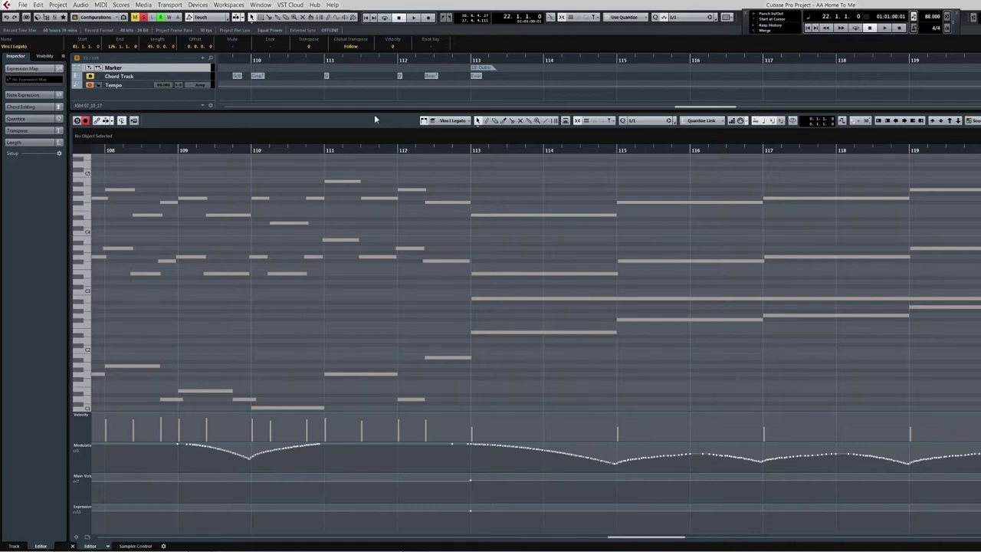
{"action": "key", "text": "ctrl+e"}
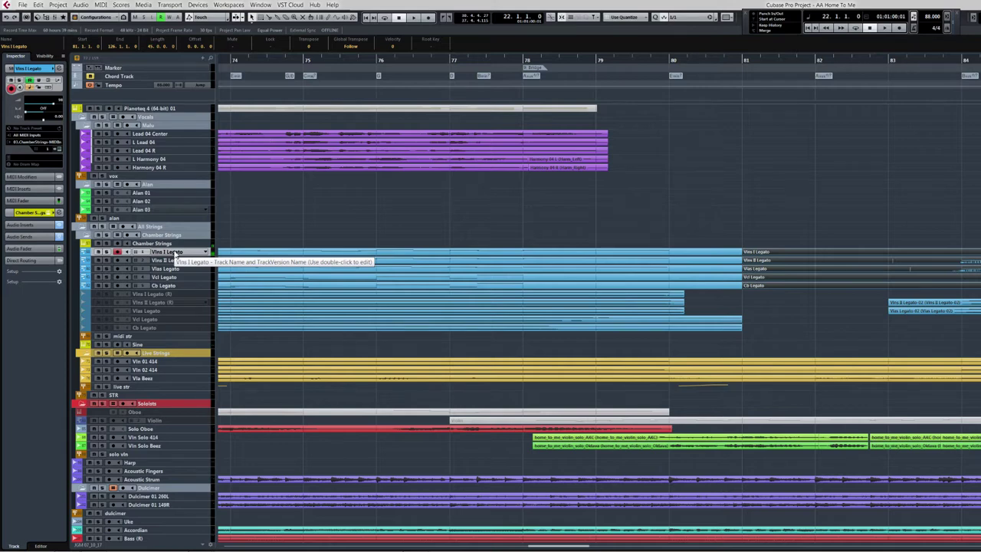
Record-enable the Vlns II, Vlas and Cb Legato tracks in turn to audition their patches, and disarm them again.
{"action": "left_click", "coordinate": [172, 265]}
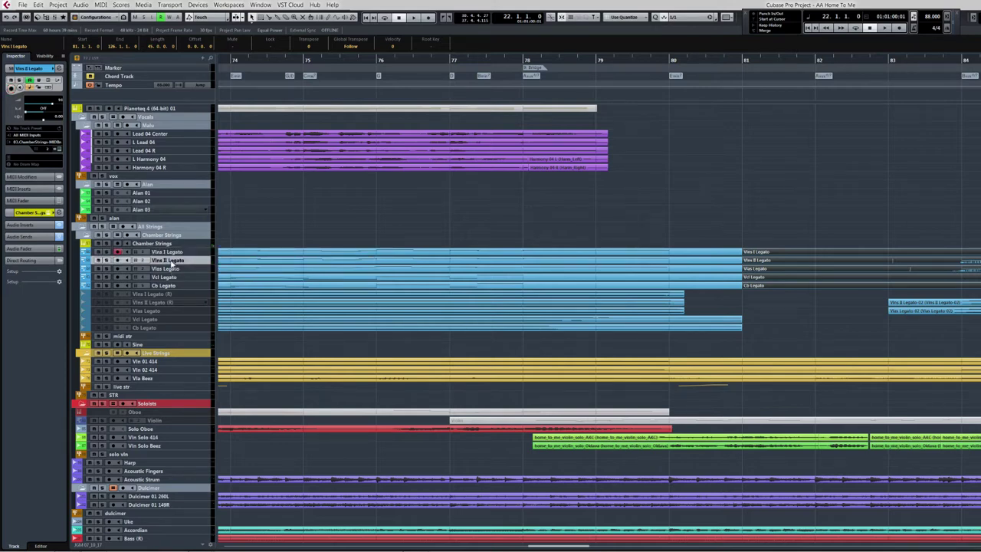
{"action": "left_click", "coordinate": [117, 259]}
{"action": "left_click", "coordinate": [161, 269]}
{"action": "left_click", "coordinate": [117, 269]}
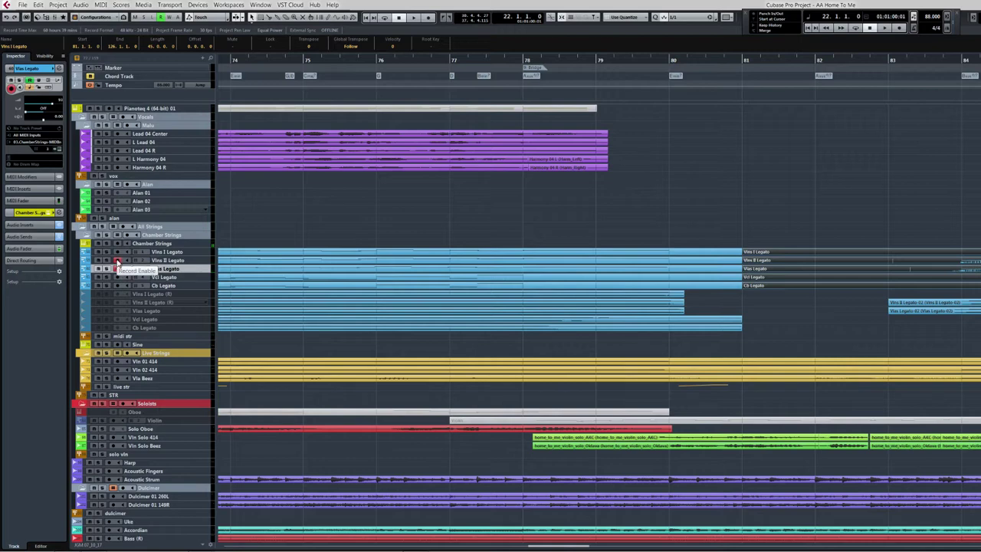
{"action": "left_click", "coordinate": [117, 260]}
{"action": "left_click", "coordinate": [116, 268]}
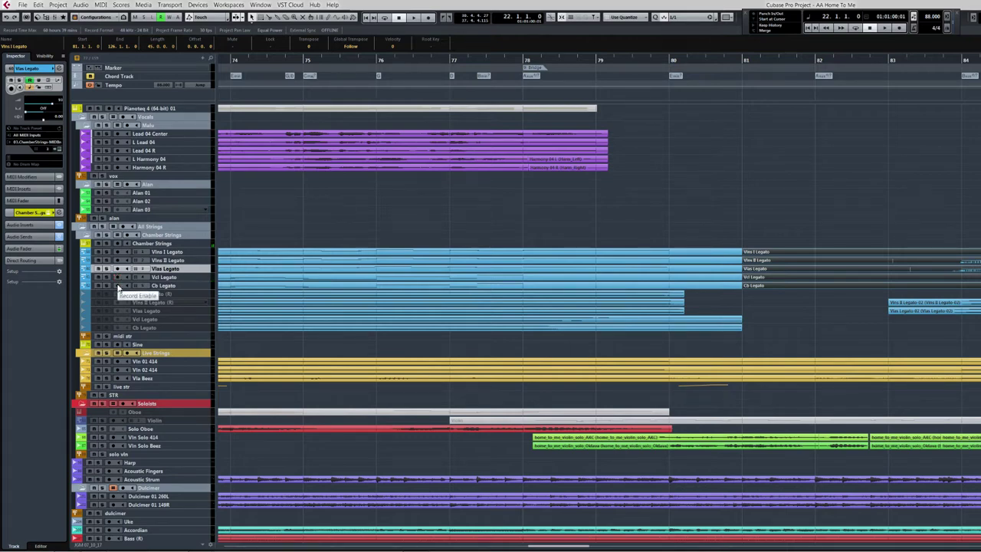
{"action": "left_click", "coordinate": [117, 285]}
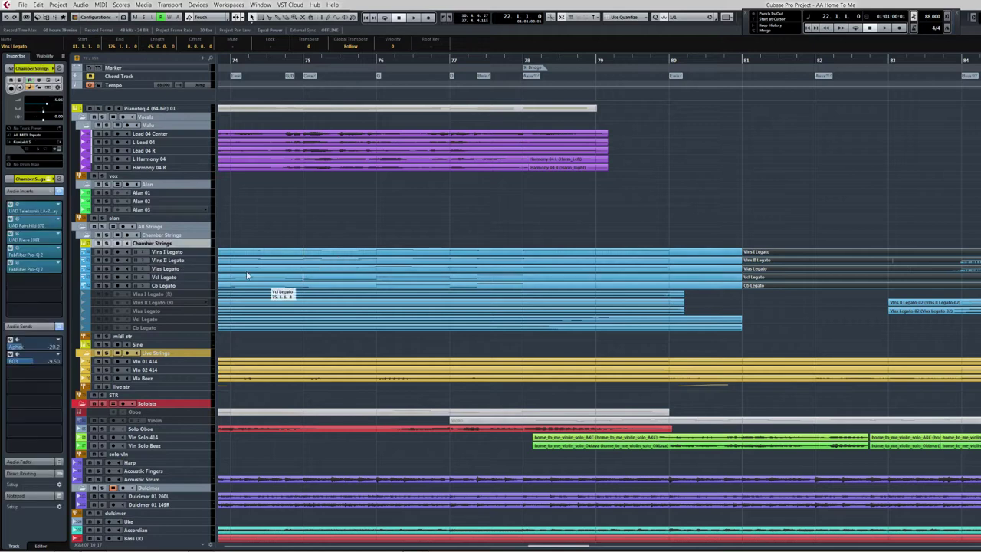
View the Kontakt instrument on the Chamber Strings track with its Spitfire Chamber Strings patches, and close it.
{"action": "left_click", "coordinate": [339, 253]}
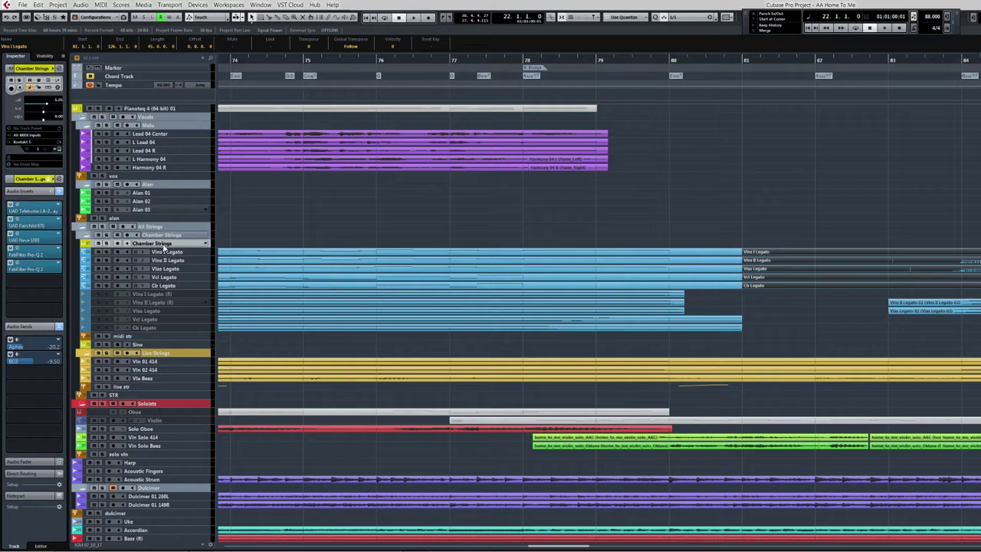
{"action": "key", "text": "e"}
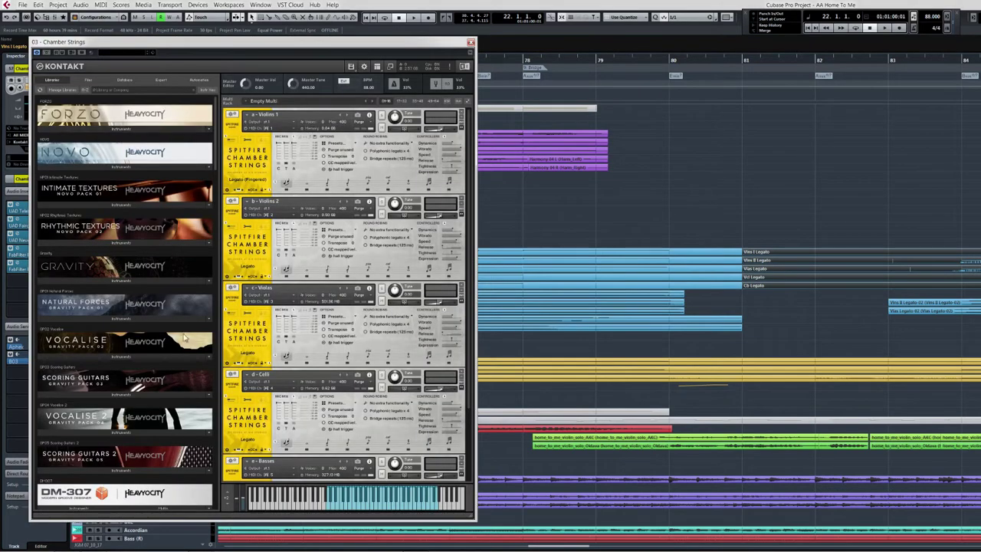
{"action": "left_click", "coordinate": [470, 43]}
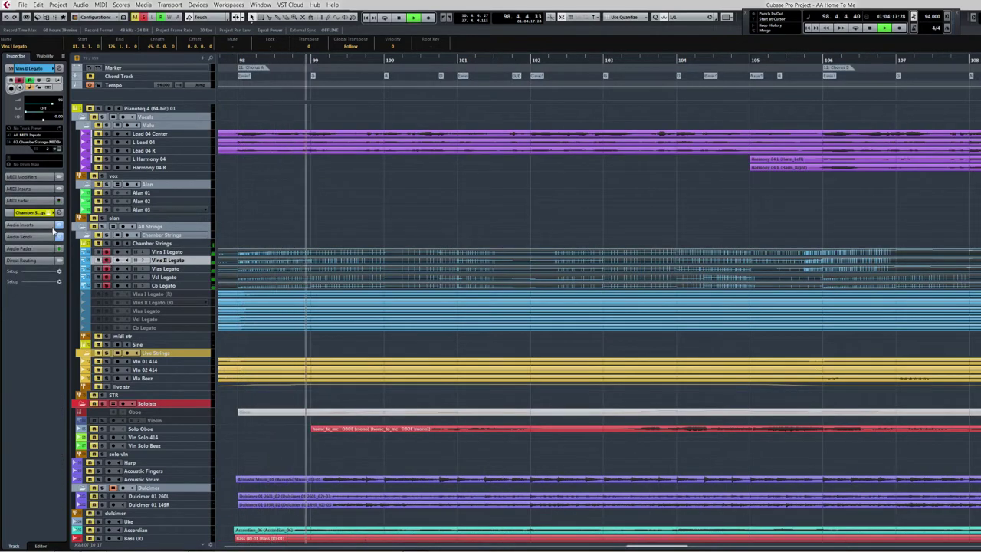
Open the Chamber Strings track's five inserts: Teletronix LA-2A, Fairchild 670, Neve 1081 and both FabFilter Pro-Q 2 equalizers.
{"action": "left_click", "coordinate": [157, 243]}
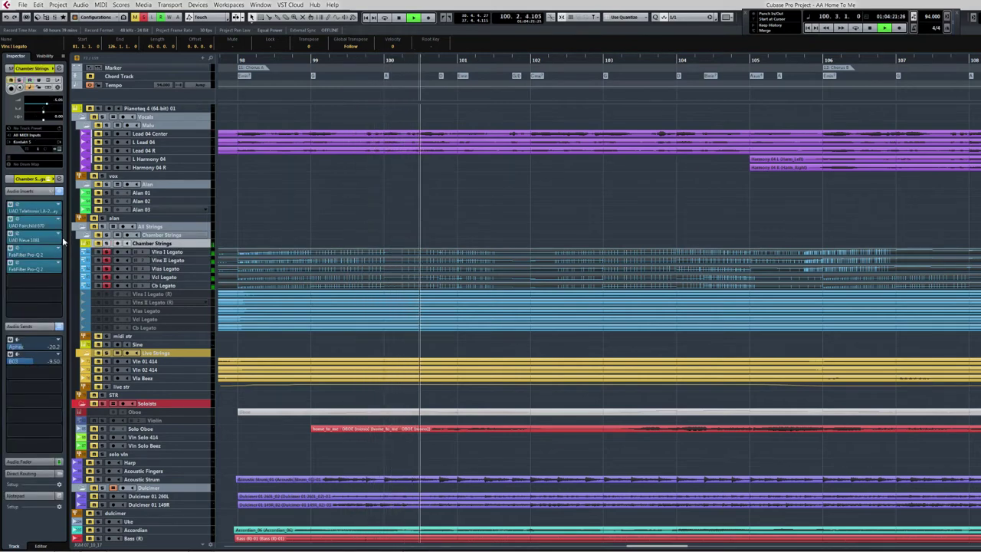
{"action": "left_click", "coordinate": [31, 210]}
{"action": "left_click", "coordinate": [30, 225]}
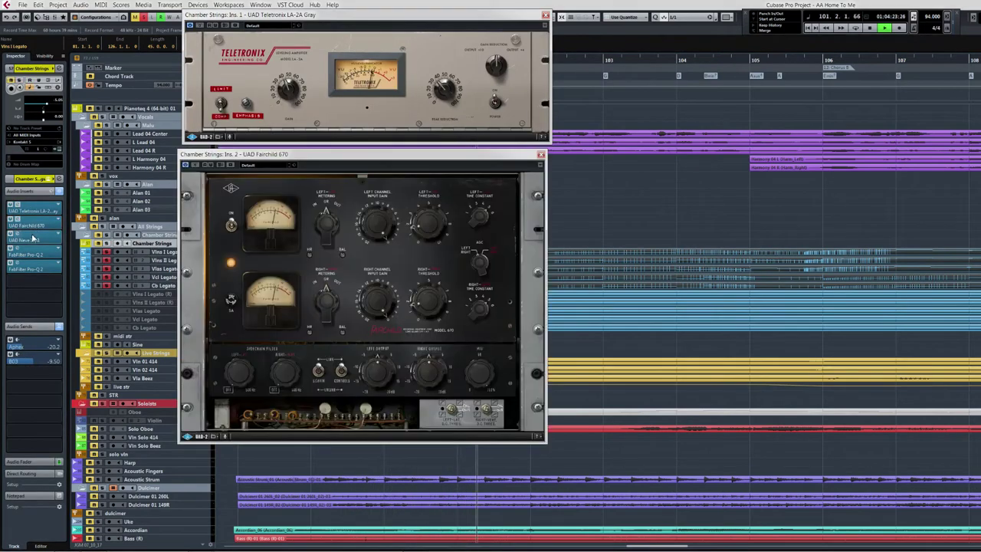
{"action": "left_click", "coordinate": [30, 239]}
{"action": "left_click", "coordinate": [31, 254]}
{"action": "left_click", "coordinate": [33, 268]}
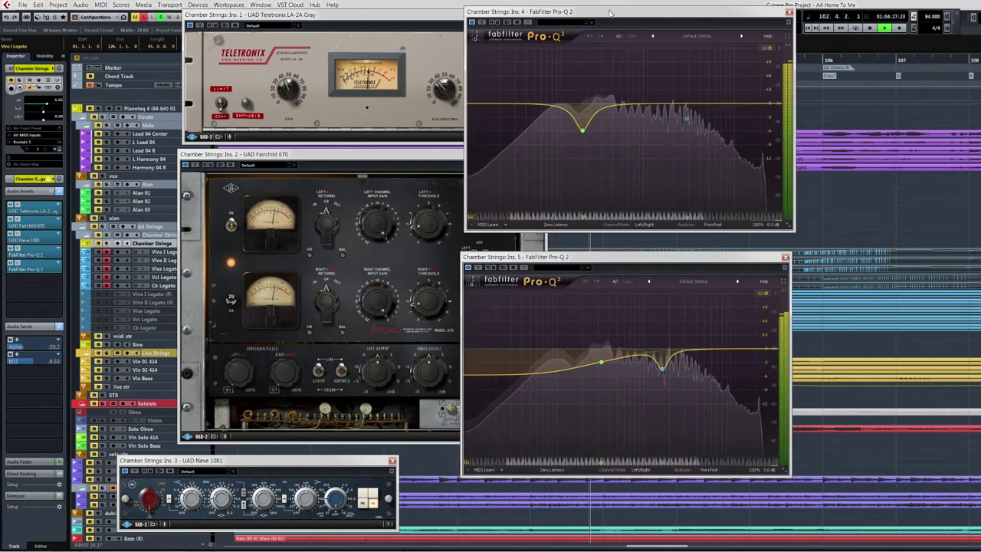
Arrange the two FabFilter Pro-Q 2 windows beside the compressors and inspect the EQ cuts in each.
{"action": "left_click_drag", "start_coordinate": [612, 12], "coordinate": [709, 13]}
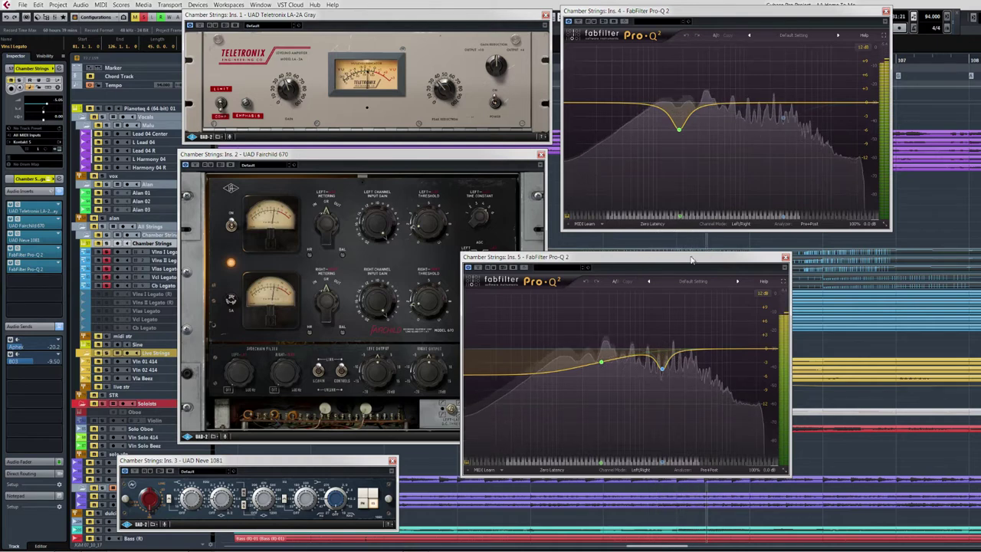
{"action": "left_click_drag", "start_coordinate": [690, 260], "coordinate": [790, 254]}
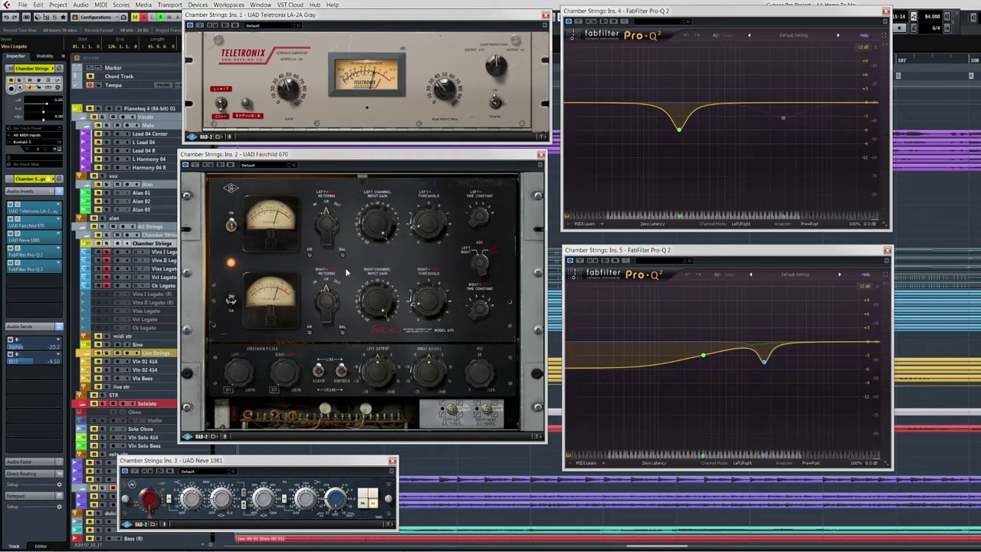
{"action": "mouse_move", "coordinate": [678, 130]}
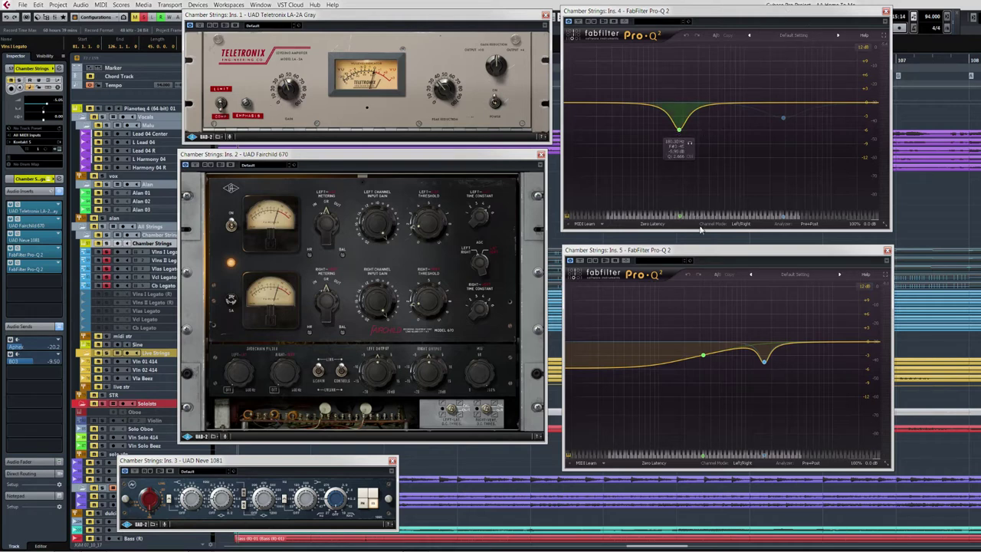
{"action": "mouse_move", "coordinate": [763, 362]}
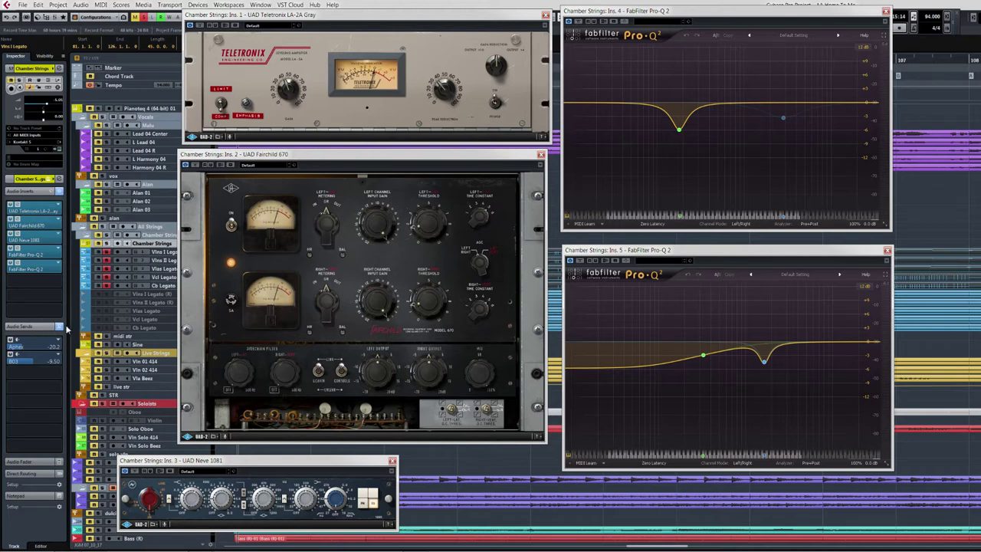
Bypass all Chamber Strings inserts and re-enable them one after another during playback to hear each plug-in's effect.
{"action": "left_click", "coordinate": [58, 192]}
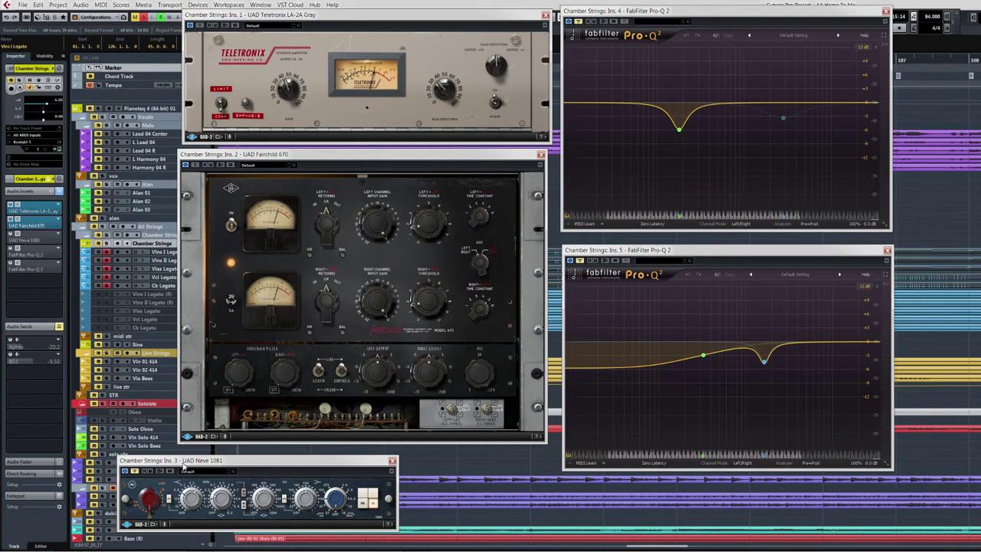
{"action": "left_click", "coordinate": [132, 473]}
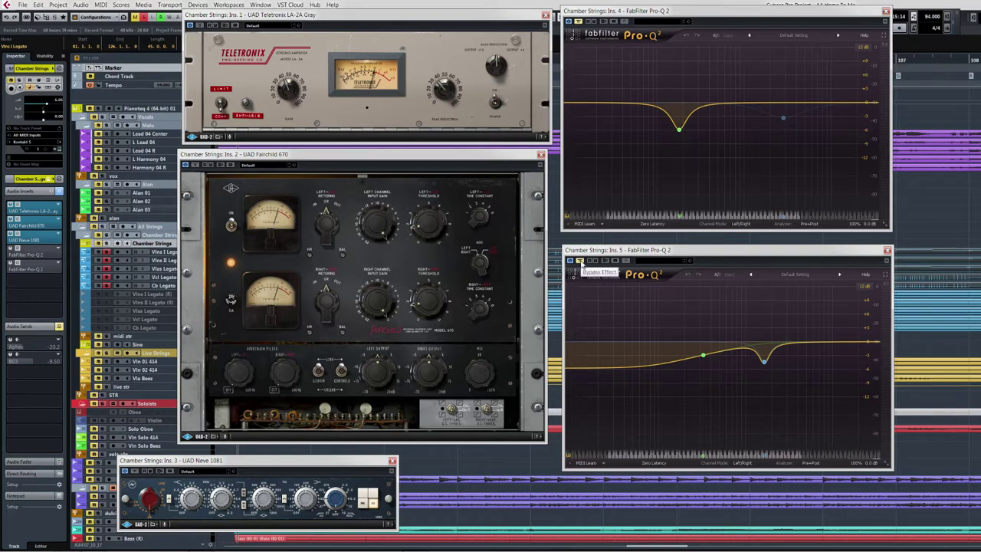
{"action": "left_click", "coordinate": [579, 25]}
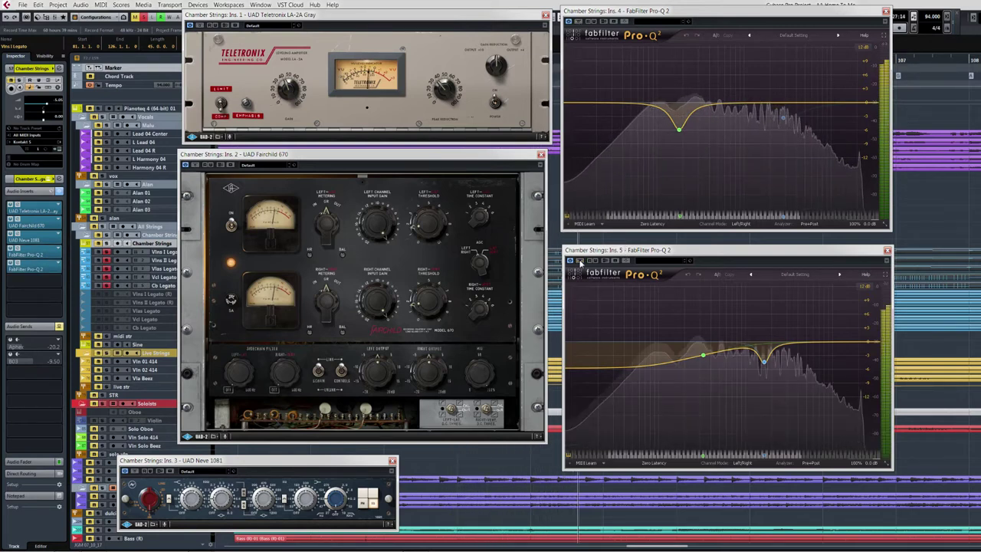
{"action": "left_click", "coordinate": [774, 377]}
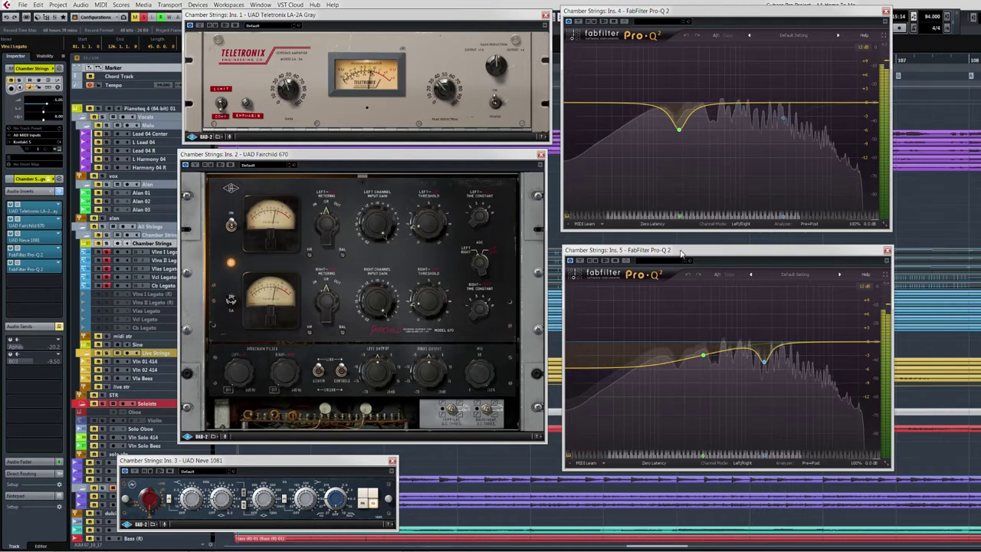
Compare the string sound with the first Chamber Strings send off and on during playback.
{"action": "key", "text": "space"}
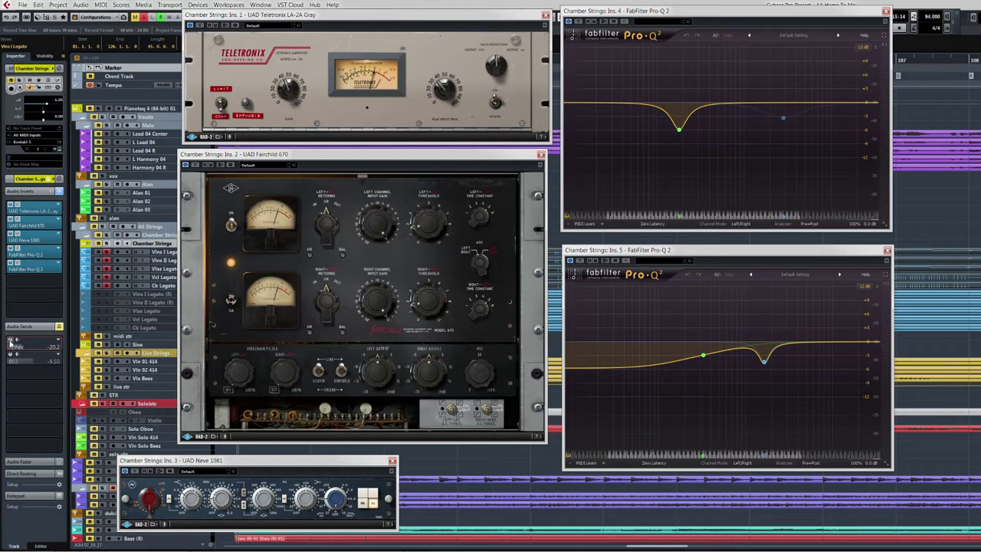
{"action": "key", "text": "space"}
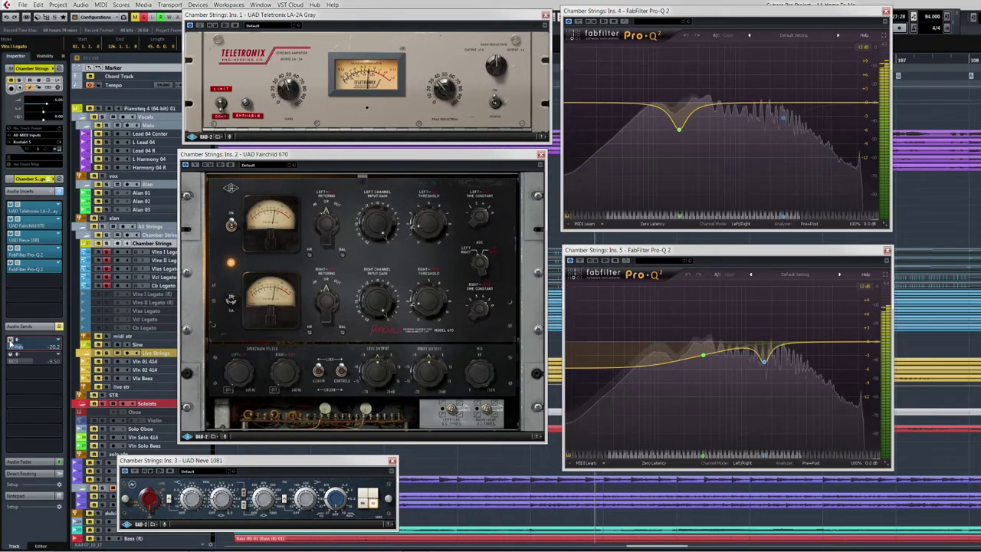
{"action": "key", "text": "space"}
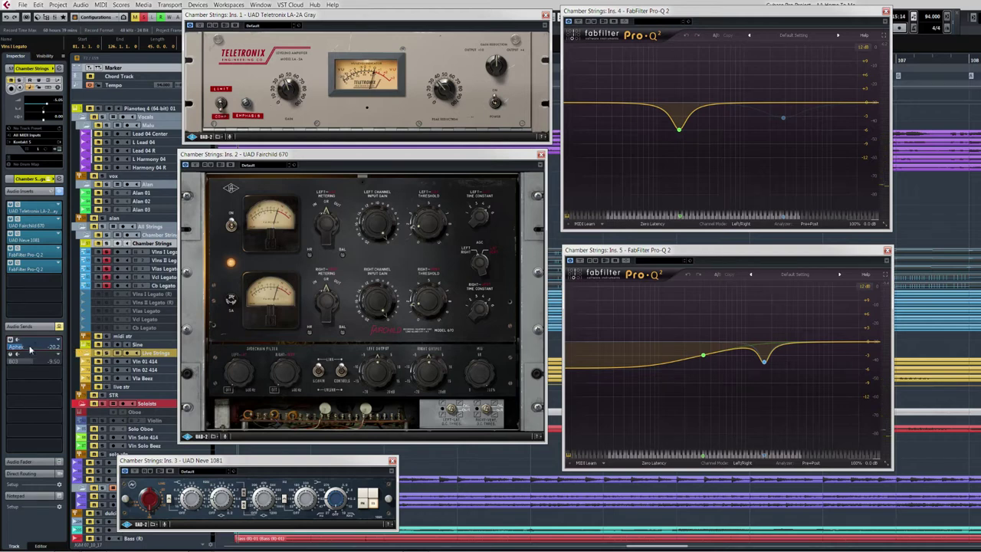
Compare the strings with the second send on and off over repeated playback, and close the plug-in windows.
{"action": "left_click", "coordinate": [10, 355]}
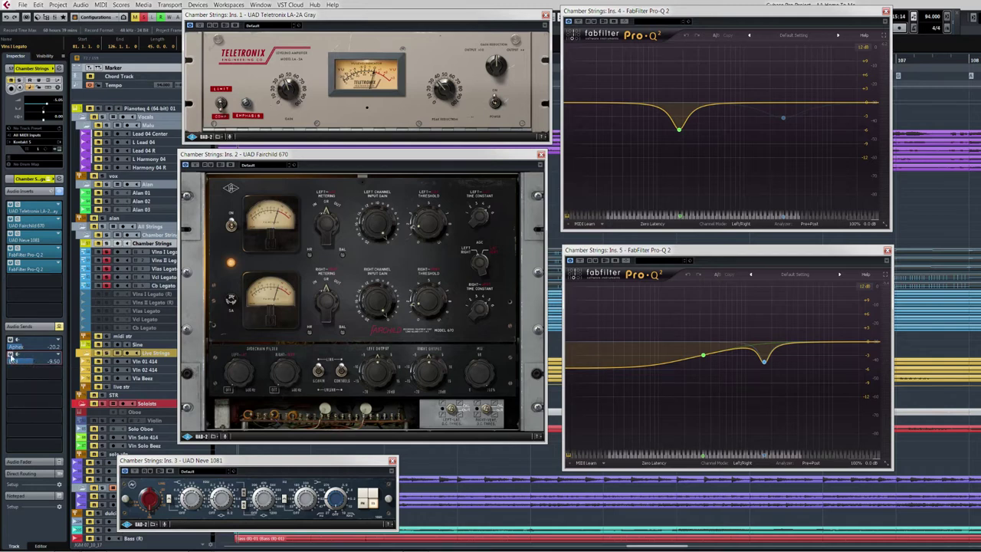
{"action": "key", "text": "space"}
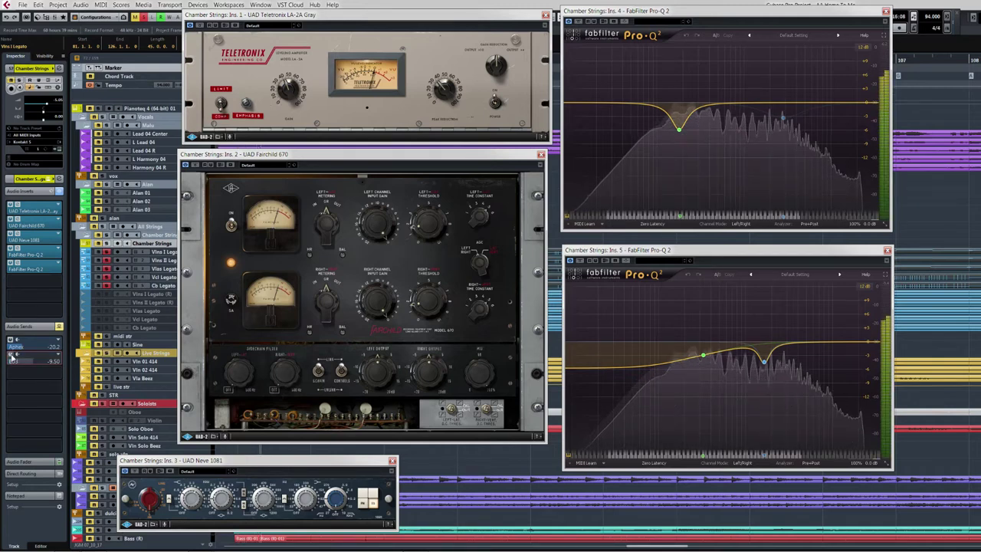
{"action": "key", "text": "space"}
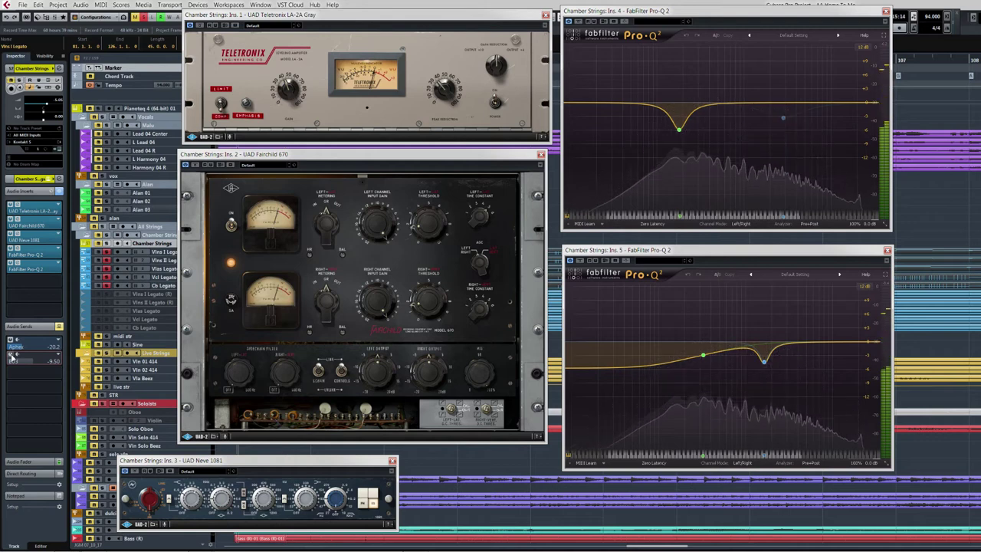
{"action": "key", "text": "space"}
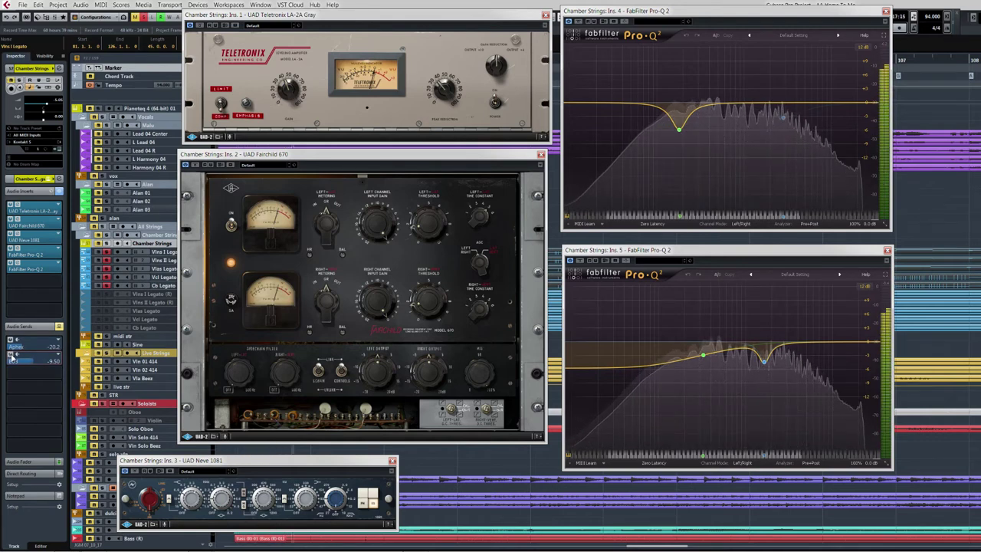
{"action": "key", "text": "space"}
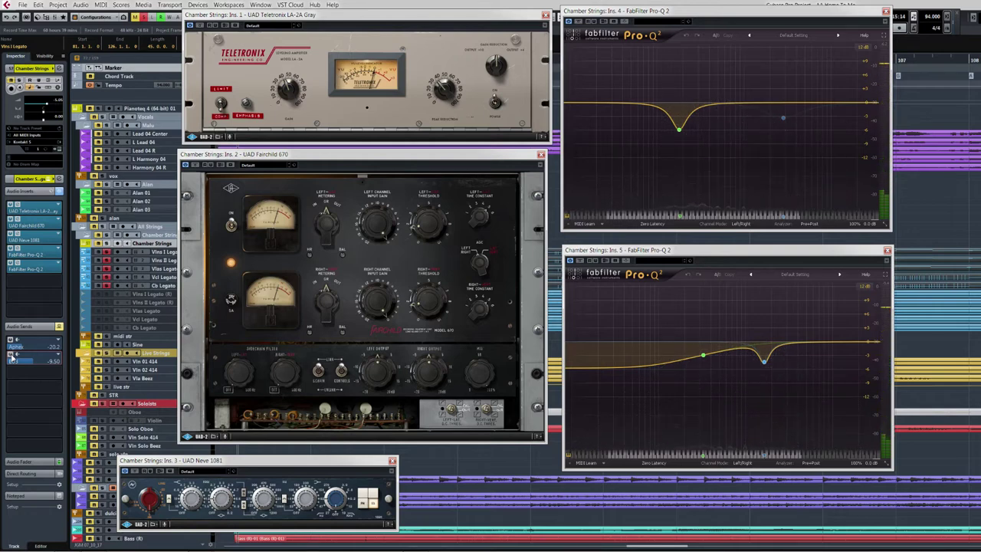
{"action": "key", "text": "space"}
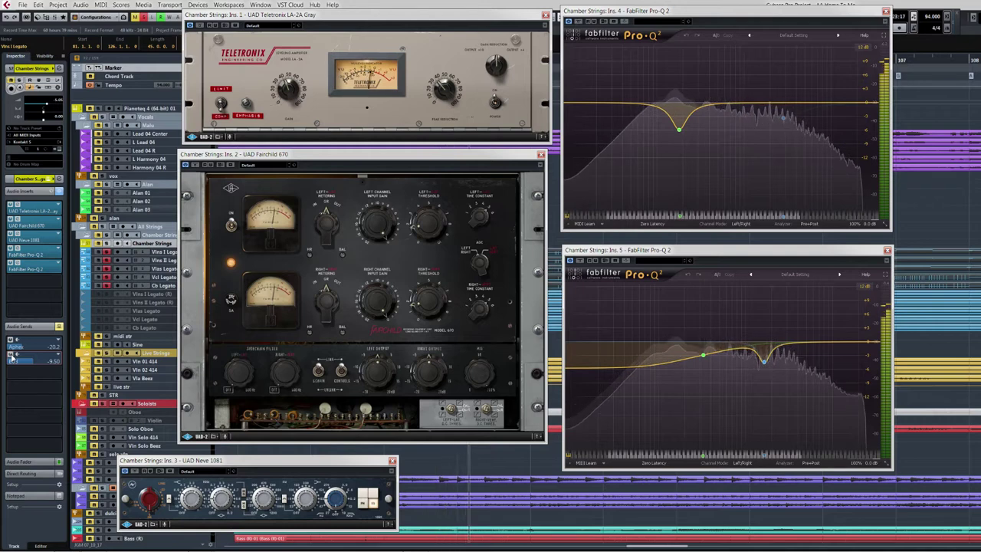
{"action": "key", "text": "space"}
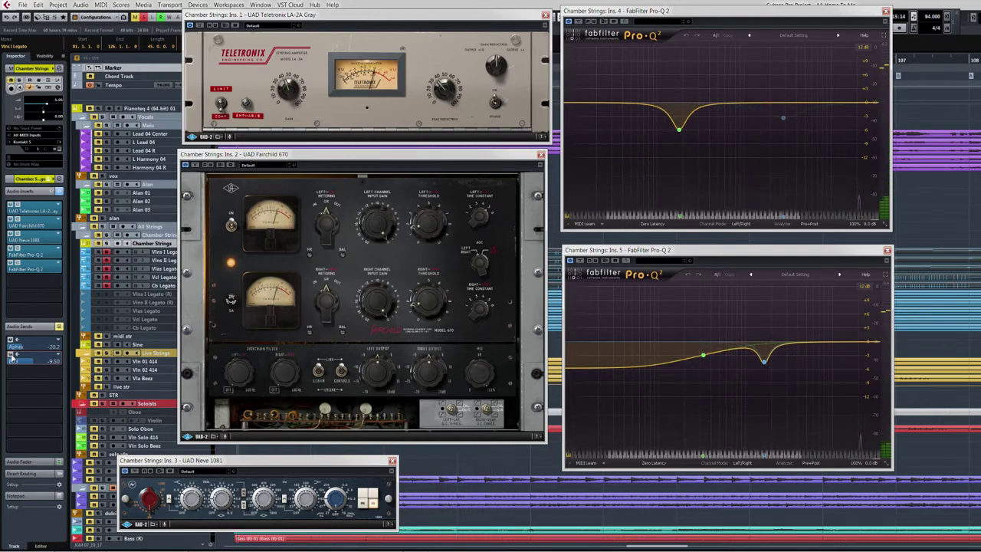
{"action": "key", "text": "ctrl+w"}
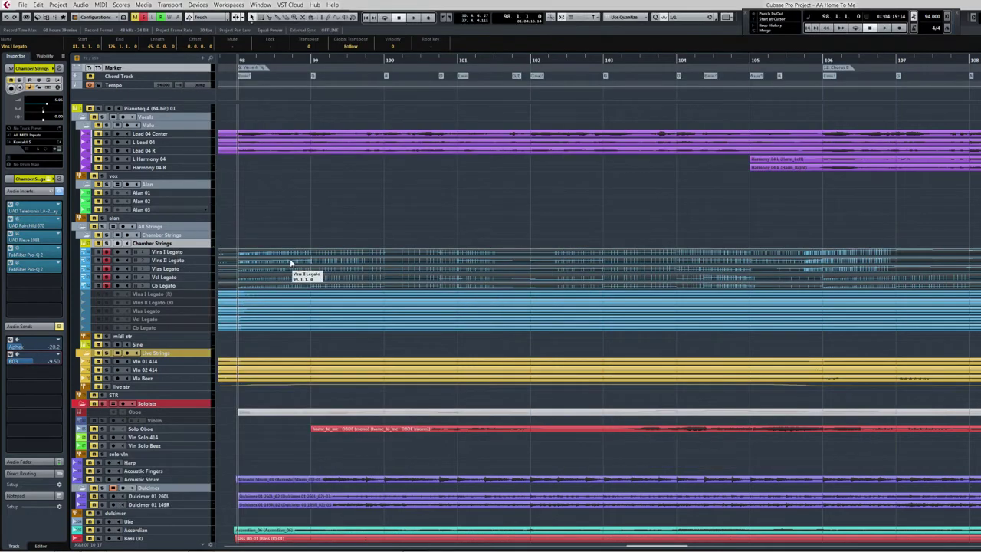
Disable the five Chamber Strings Legato MIDI tracks and enable the five rendered Legato audio tracks below them.
{"action": "left_click", "coordinate": [186, 252]}
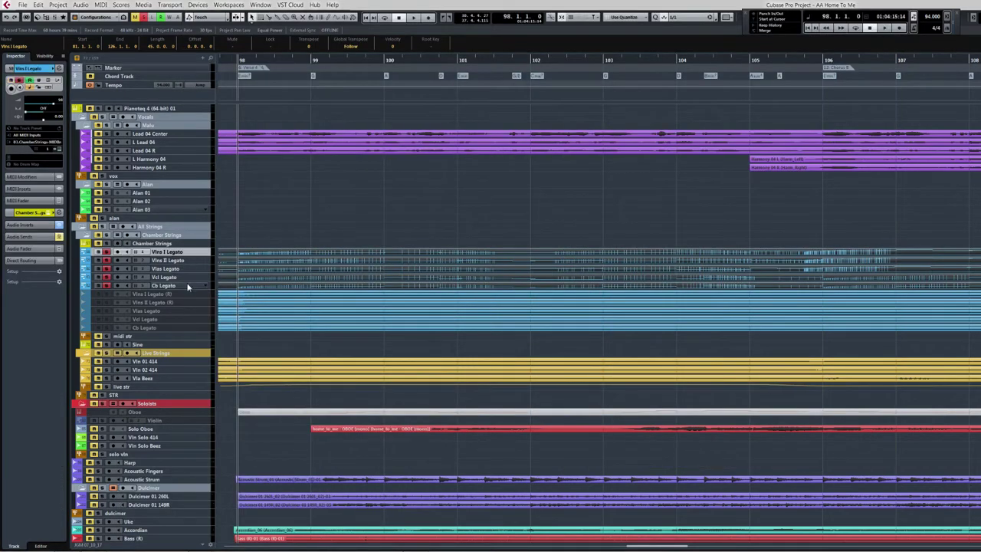
{"action": "left_click", "coordinate": [188, 286], "text": "shift"}
{"action": "left_click", "coordinate": [164, 327]}
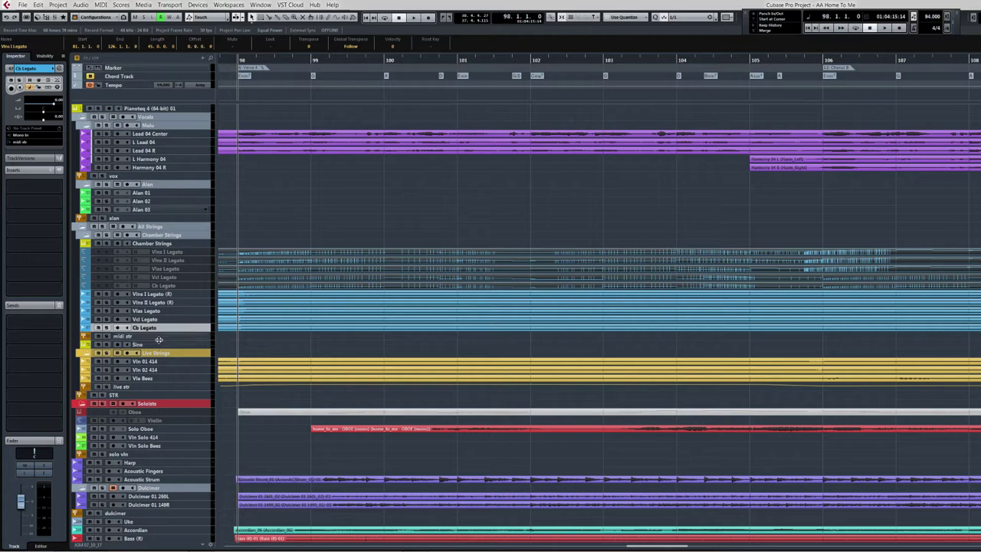
Open both FabFilter Pro-Q 2 inserts on the midi str group.
{"action": "left_click", "coordinate": [161, 338]}
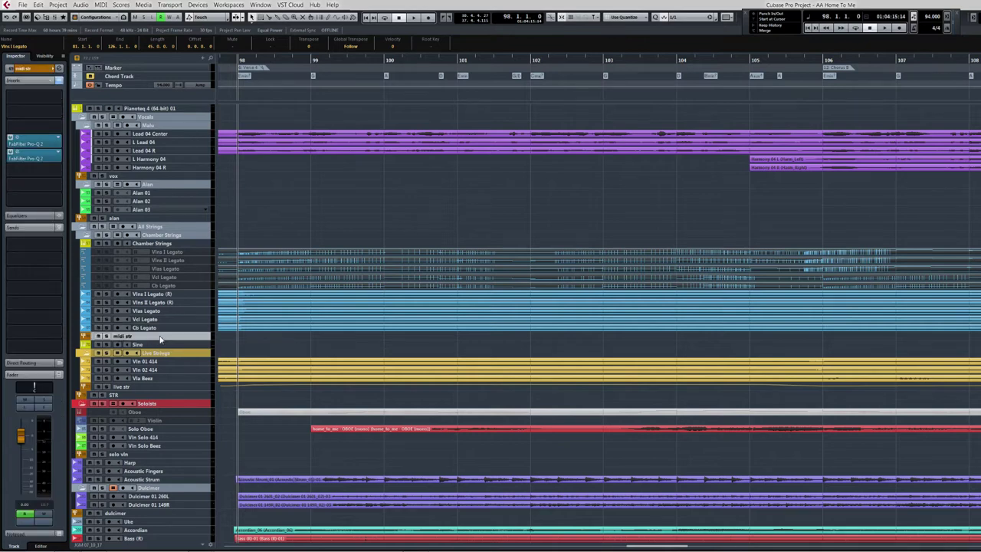
{"action": "left_click", "coordinate": [45, 142]}
{"action": "left_click", "coordinate": [36, 157]}
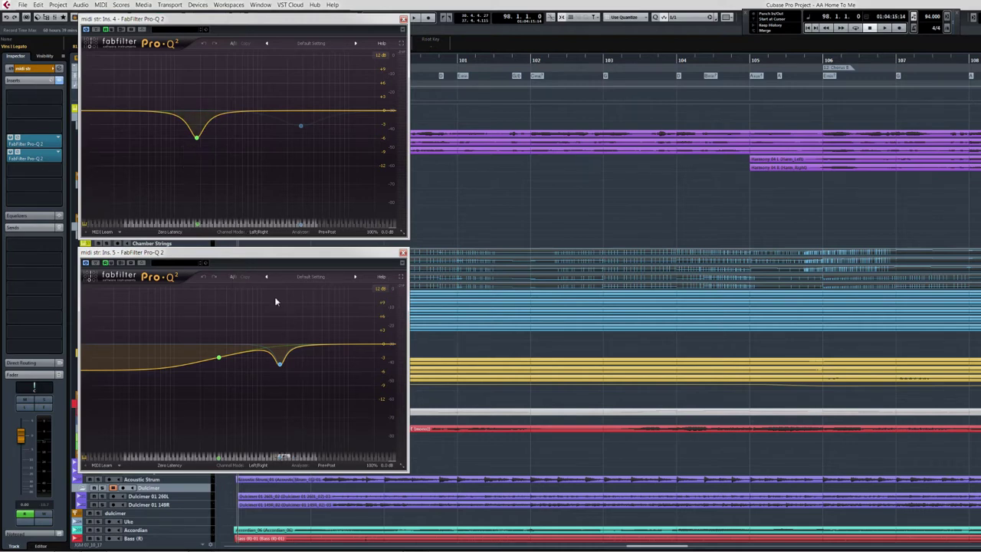
Play the soloed midi str group and compare its sound with the inserts bypassed and active.
{"action": "key", "text": "space"}
{"action": "left_click", "coordinate": [59, 81]}
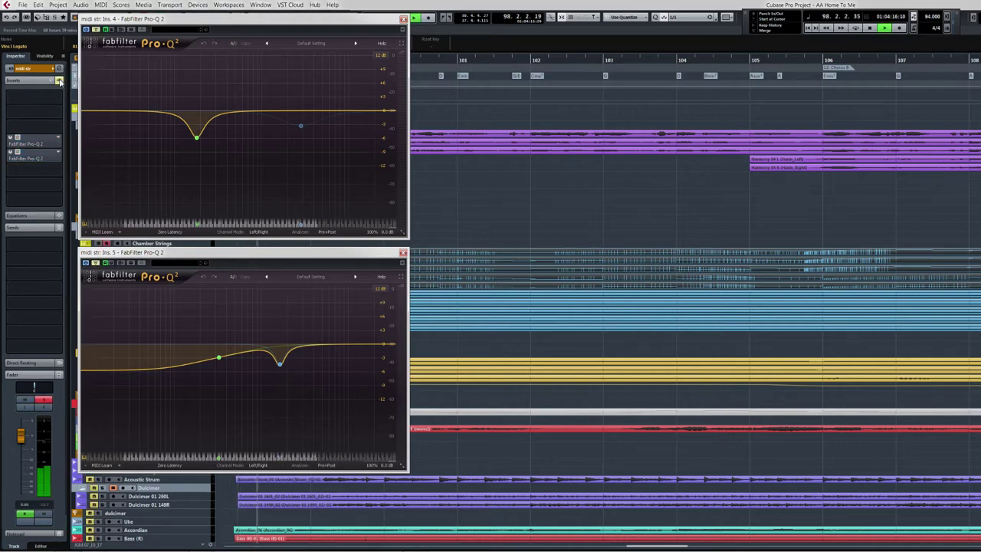
{"action": "left_click", "coordinate": [60, 82]}
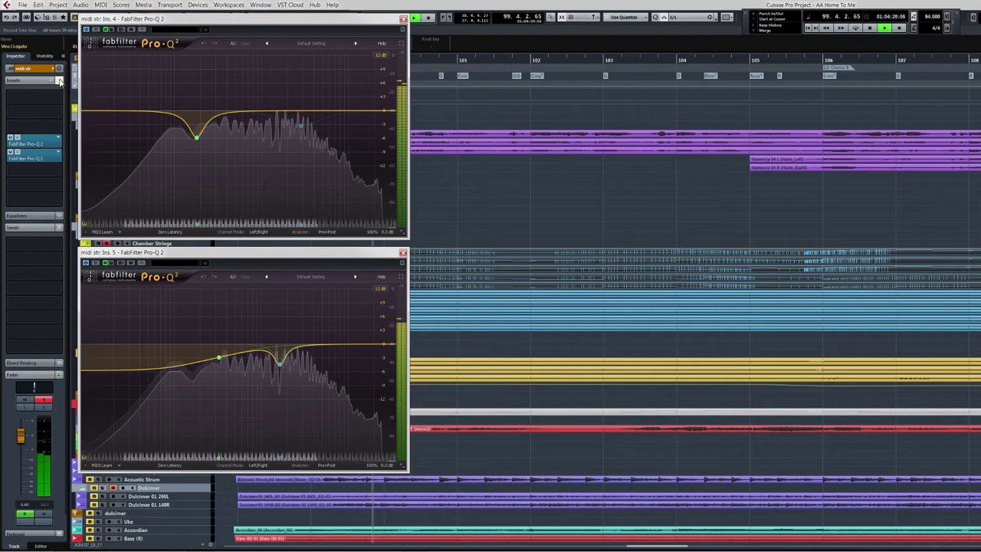
Toggle the midi str inserts off and on during playback to hear the EQ difference, stop playback, and close both Pro-Q 2 windows.
{"action": "left_click", "coordinate": [59, 81]}
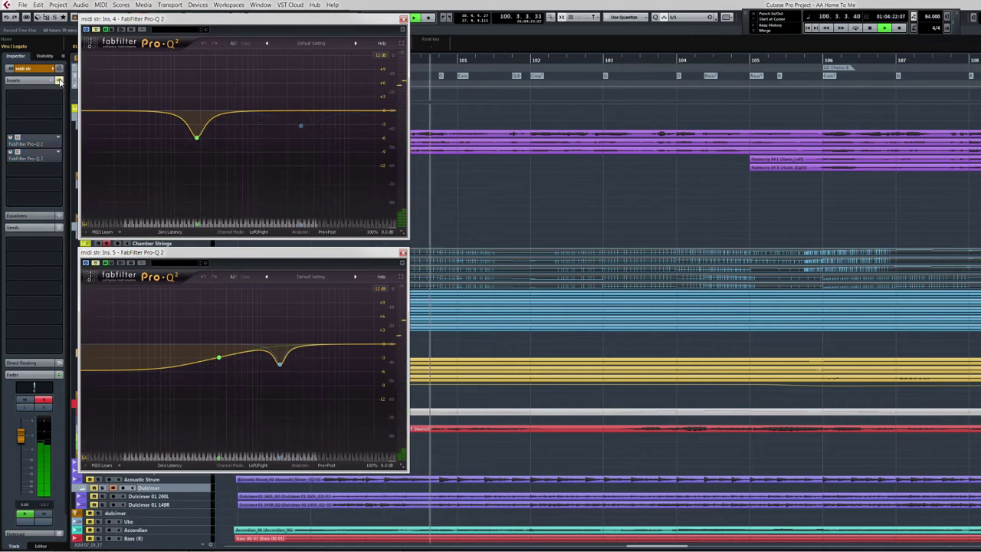
{"action": "left_click", "coordinate": [60, 81]}
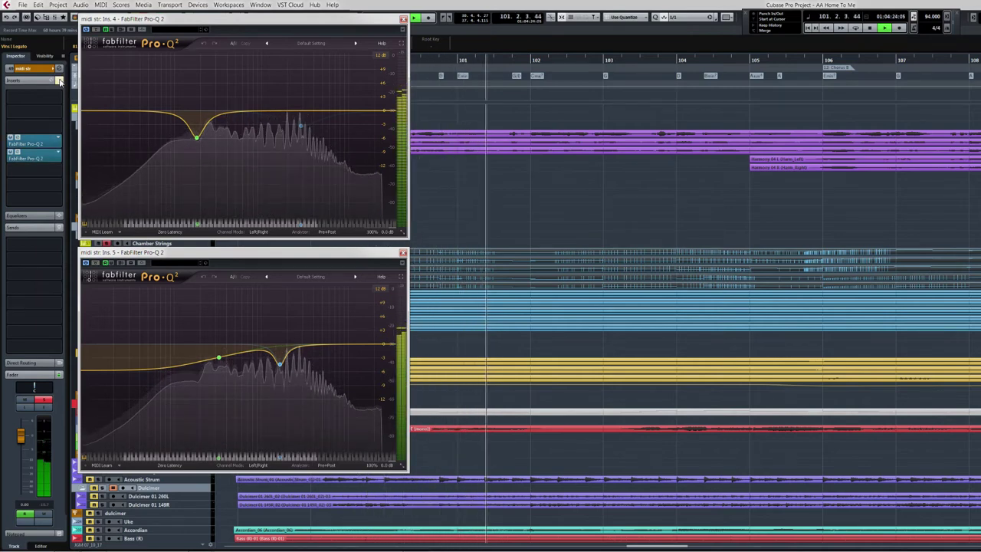
{"action": "left_click", "coordinate": [59, 81]}
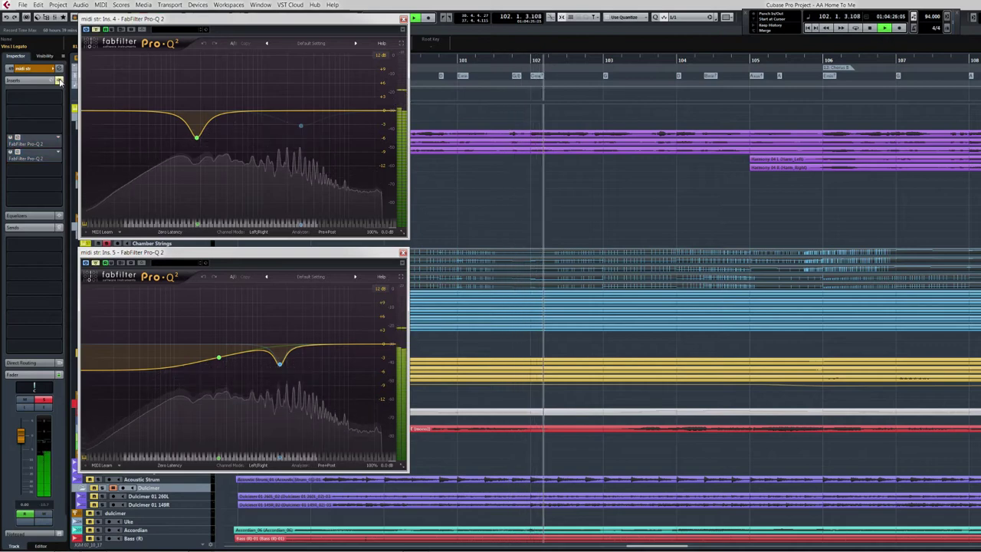
{"action": "left_click", "coordinate": [60, 82]}
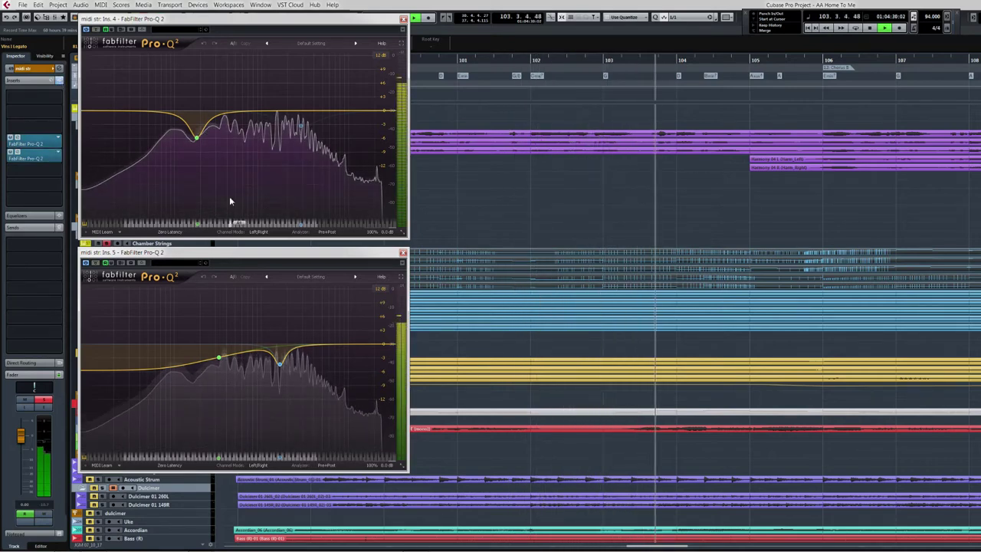
{"action": "key", "text": "space"}
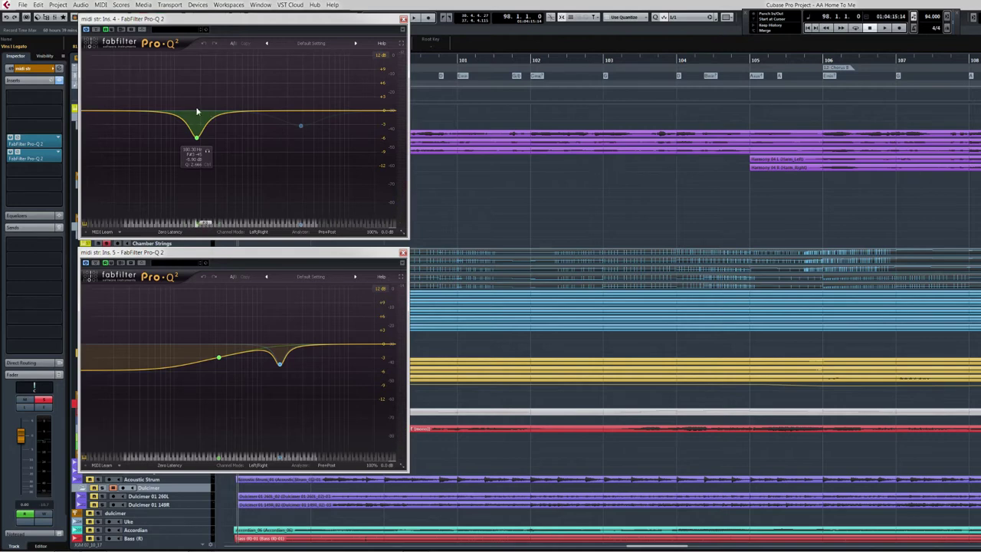
{"action": "key", "text": "Escape"}
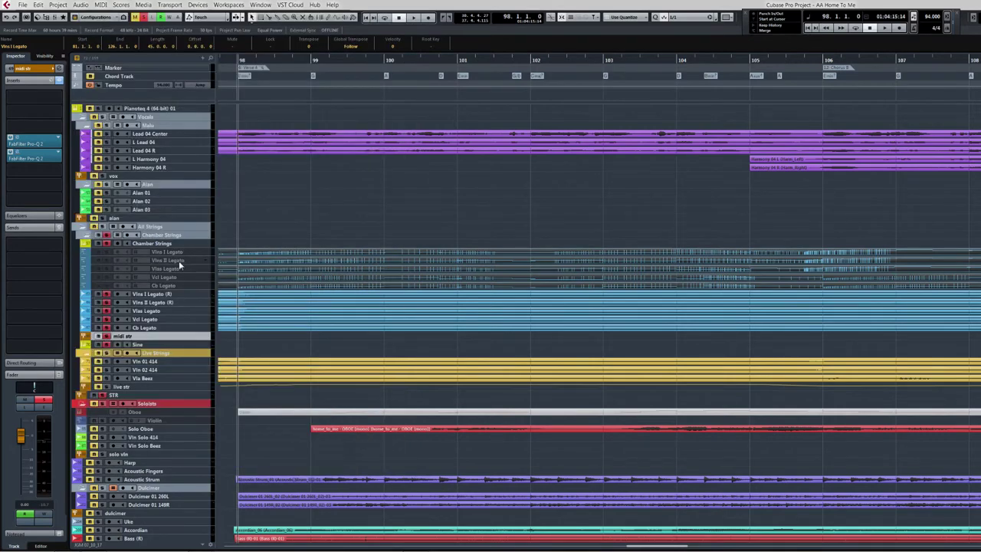
Inspect the Chamber Strings instrument's inserts, the rendered Legato audio tracks down to Cb Legato, and the midi str group they feed.
{"action": "left_click", "coordinate": [161, 243]}
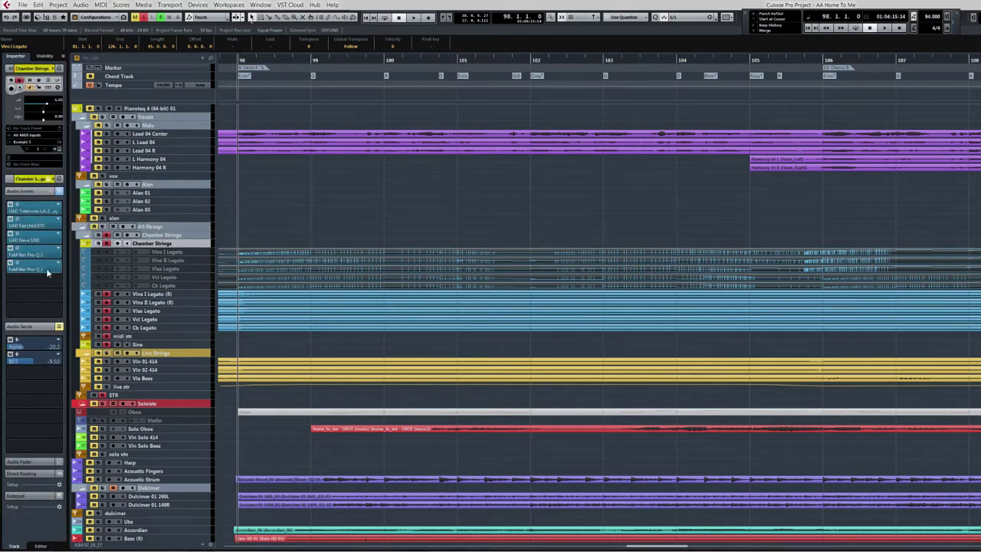
{"action": "left_click", "coordinate": [266, 300]}
{"action": "left_click", "coordinate": [266, 312]}
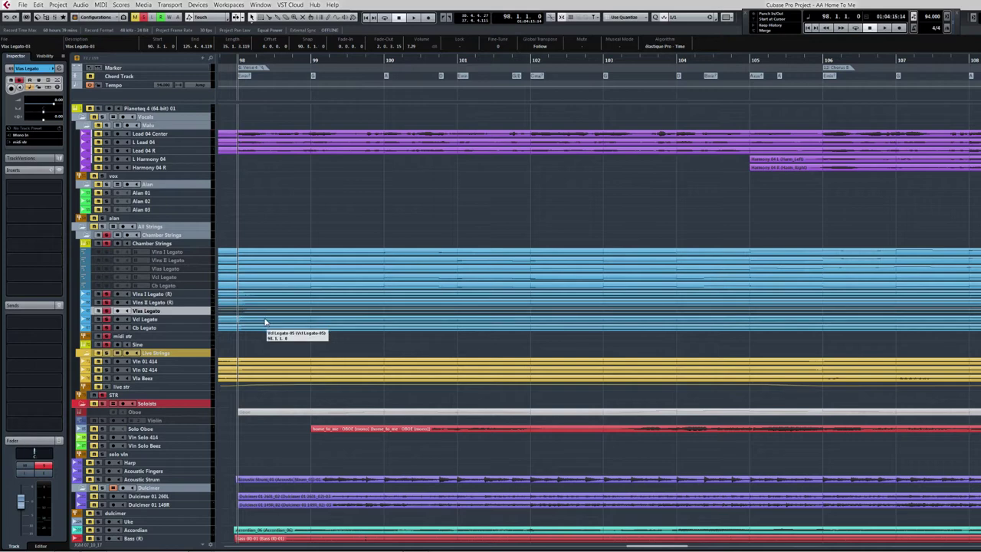
{"action": "left_click", "coordinate": [265, 320]}
{"action": "left_click", "coordinate": [264, 329]}
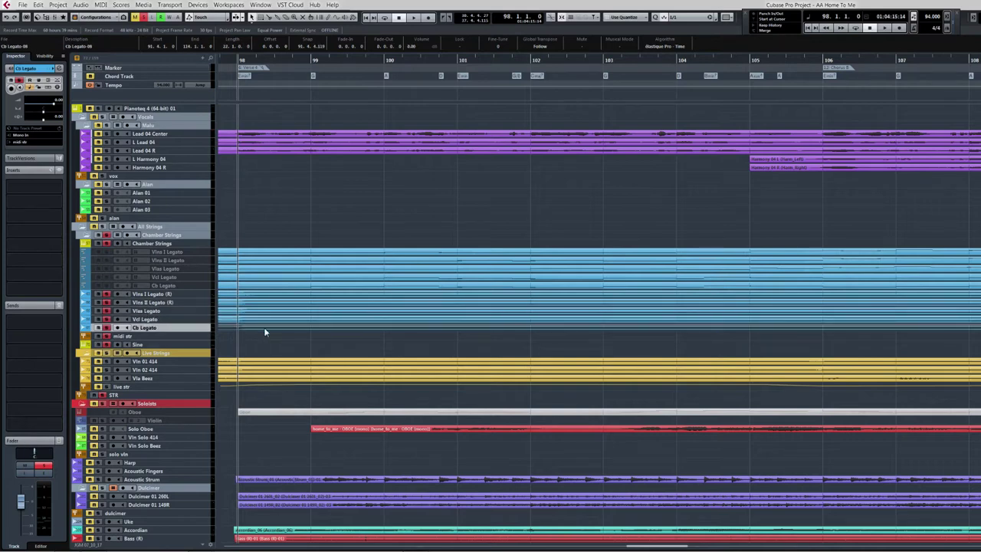
{"action": "left_click", "coordinate": [150, 338]}
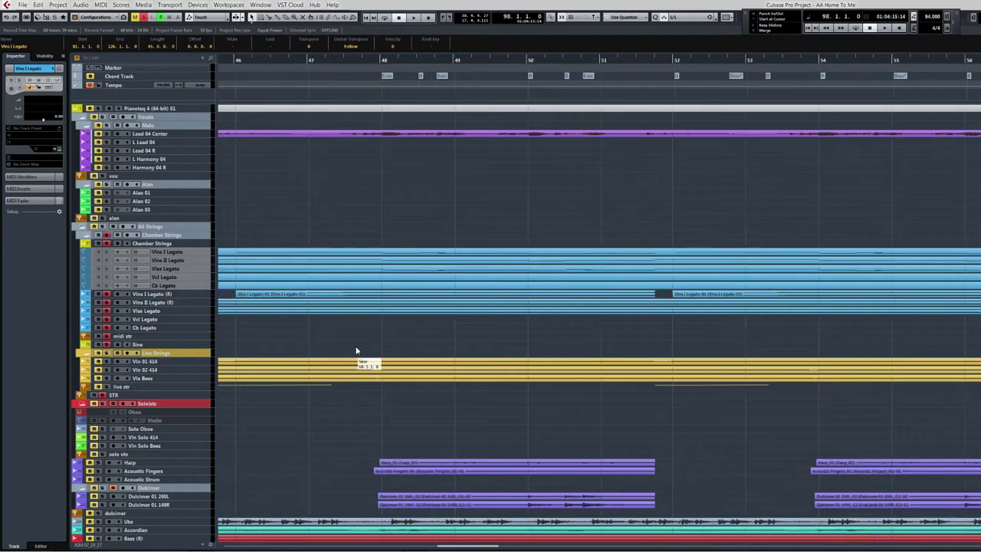
Open the five Chamber Strings Legato MIDI parts from the early section of the song together in the Key Editor.
{"action": "scroll", "coordinate": [355, 351], "scroll_direction": "left", "scroll_amount": 6}
{"action": "scroll", "coordinate": [356, 351], "scroll_direction": "left", "scroll_amount": 3}
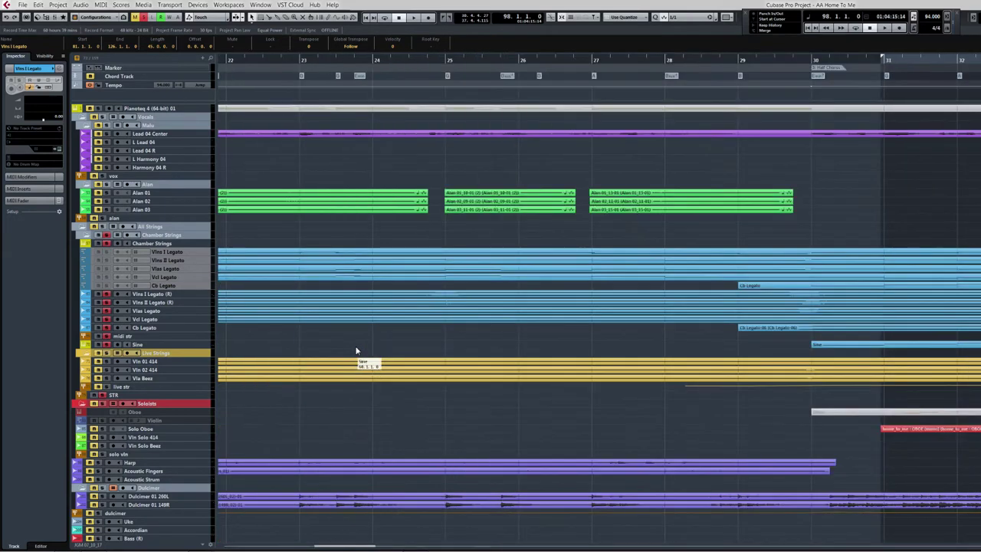
{"action": "left_click_drag", "start_coordinate": [410, 286], "coordinate": [425, 253]}
{"action": "double_click", "coordinate": [426, 254]}
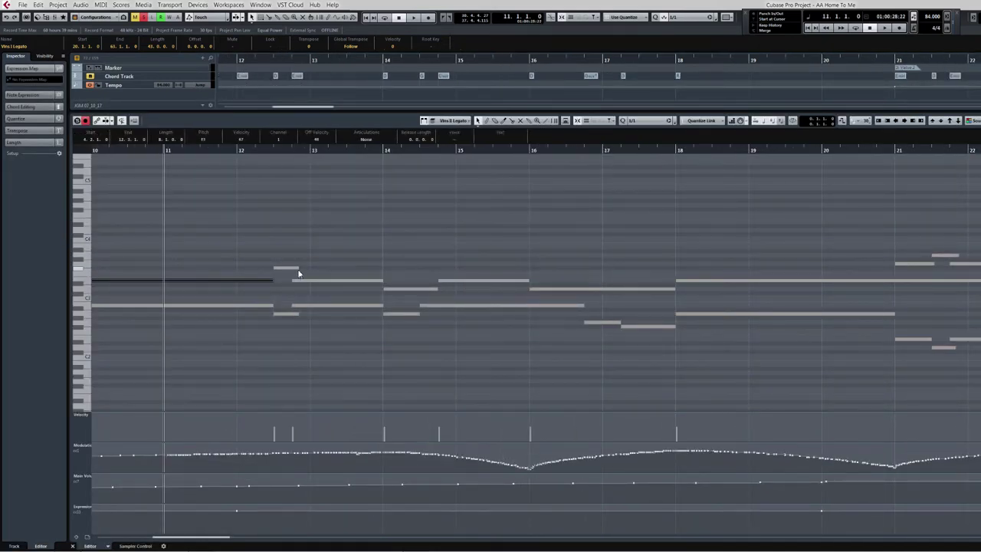
Play the string voicings from bar 11 to about bar 27 while following the notes and modulation curves.
{"action": "scroll", "coordinate": [239, 231], "scroll_direction": "left", "scroll_amount": 3}
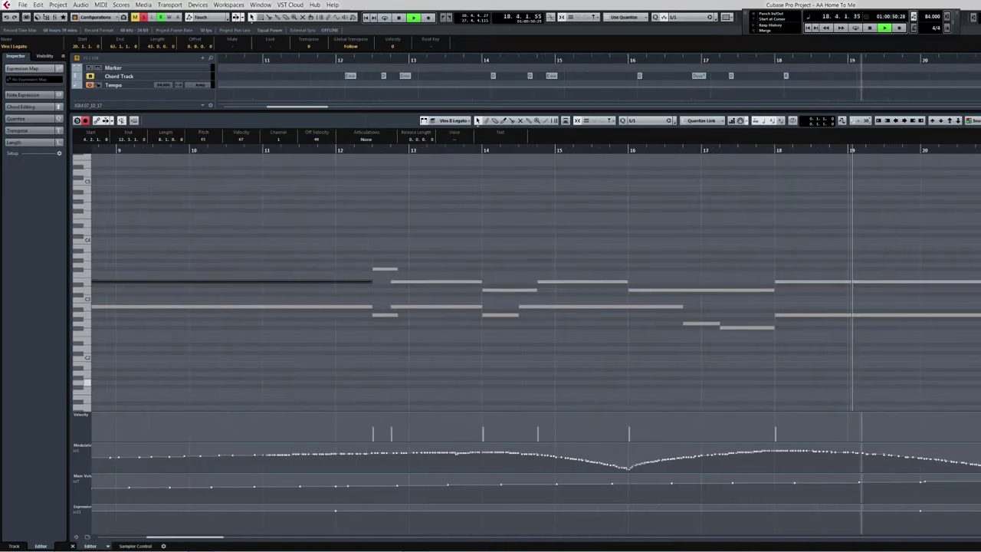
{"action": "scroll", "coordinate": [369, 366], "scroll_direction": "up", "scroll_amount": 1}
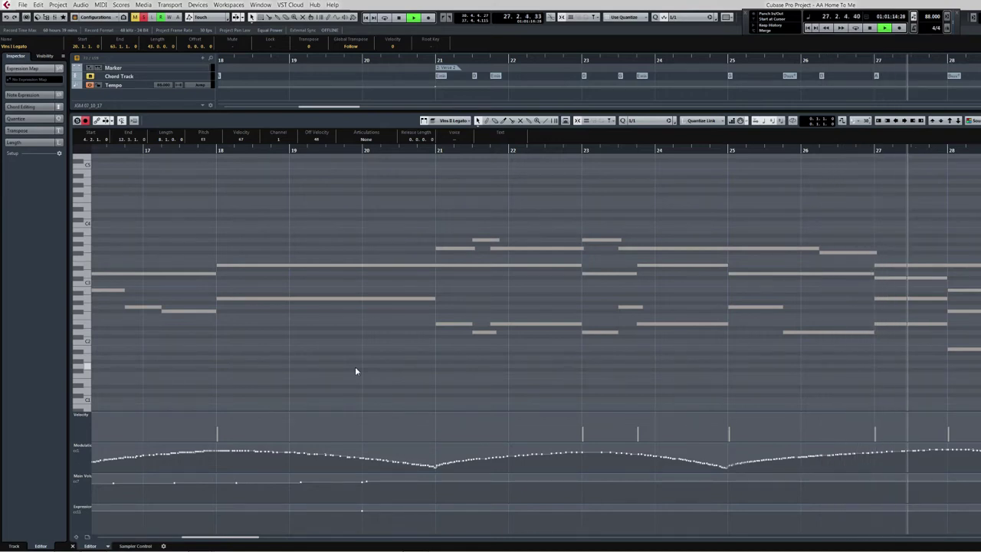
{"action": "key", "text": "space"}
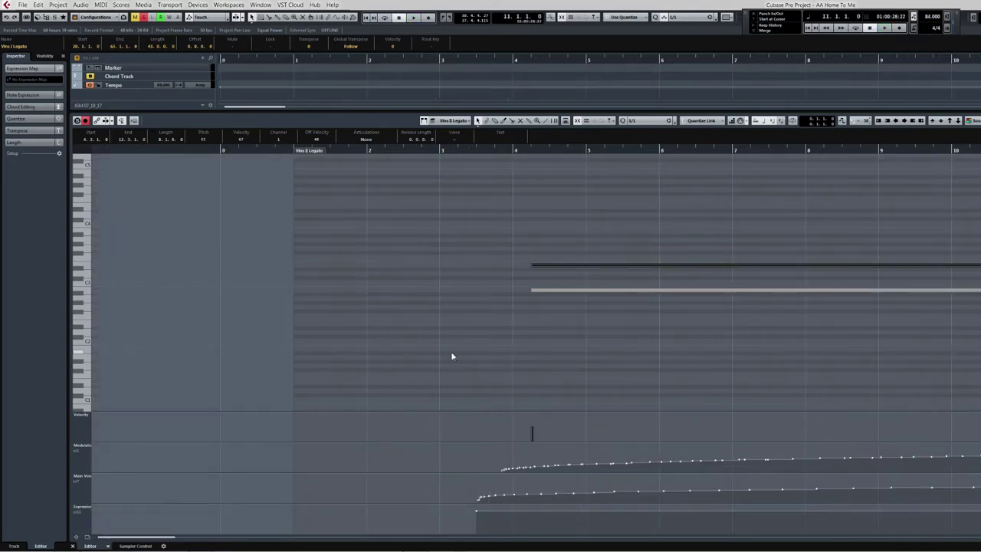
Review the string notes up to the Half Chorus and play the passage from bar 30 to bar 38.
{"action": "key", "text": "ctrl+r"}
{"action": "left_click_drag", "start_coordinate": [167, 540], "coordinate": [259, 532]}
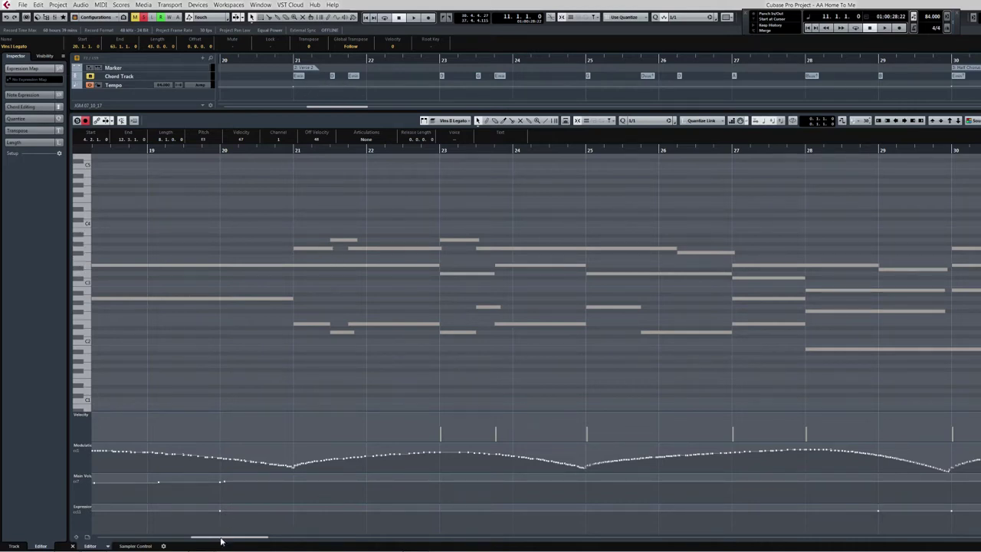
{"action": "left_click_drag", "start_coordinate": [220, 541], "coordinate": [255, 540]}
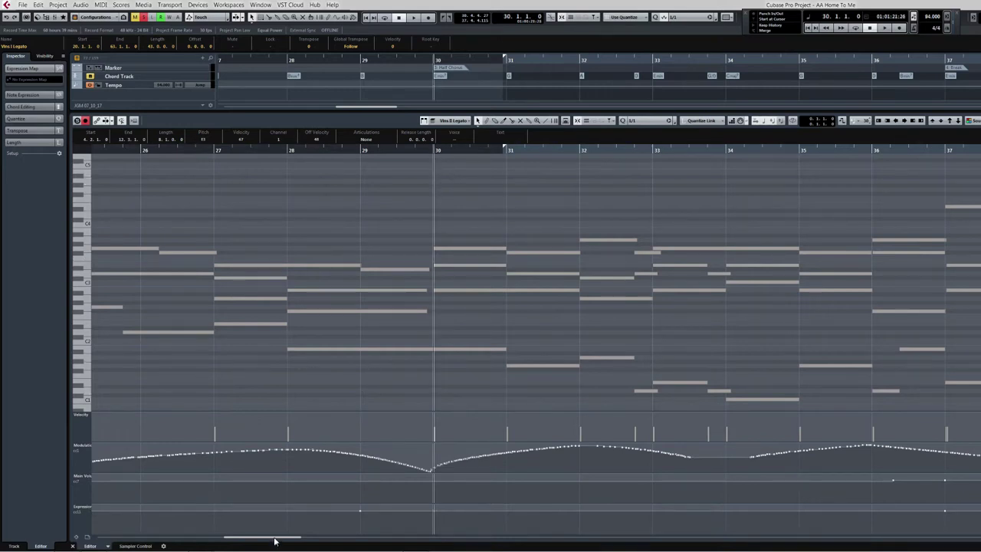
{"action": "left_click_drag", "start_coordinate": [275, 541], "coordinate": [289, 542]}
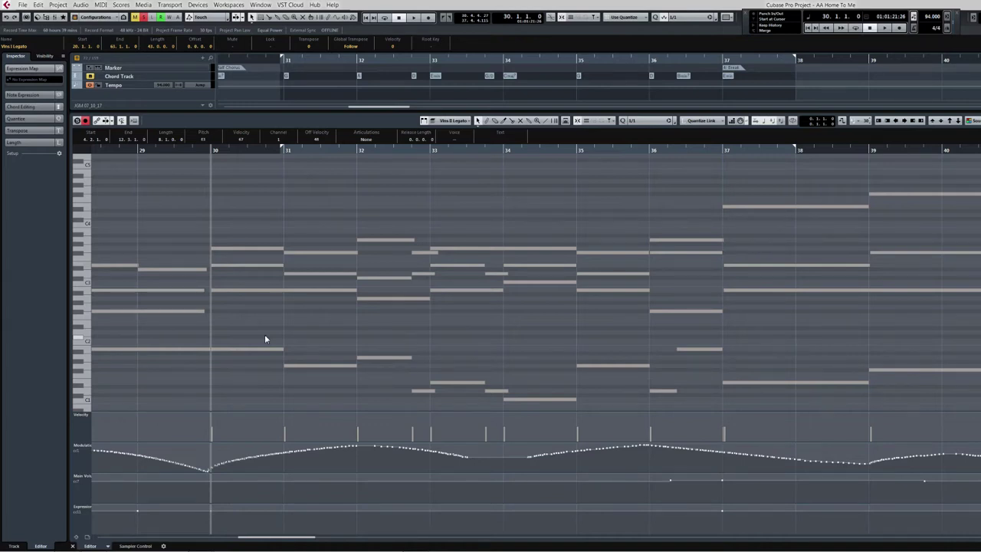
{"action": "key", "text": "space"}
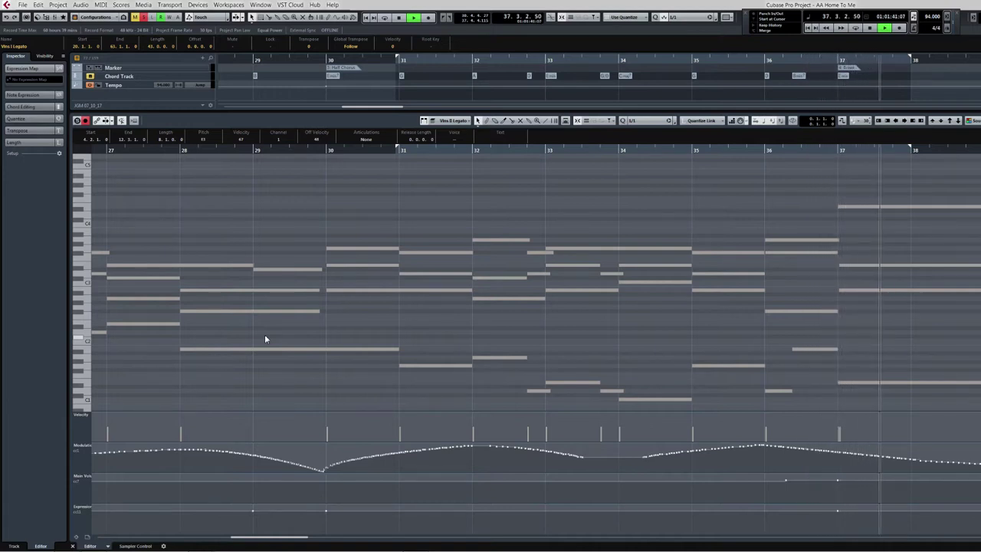
{"action": "key", "text": "space"}
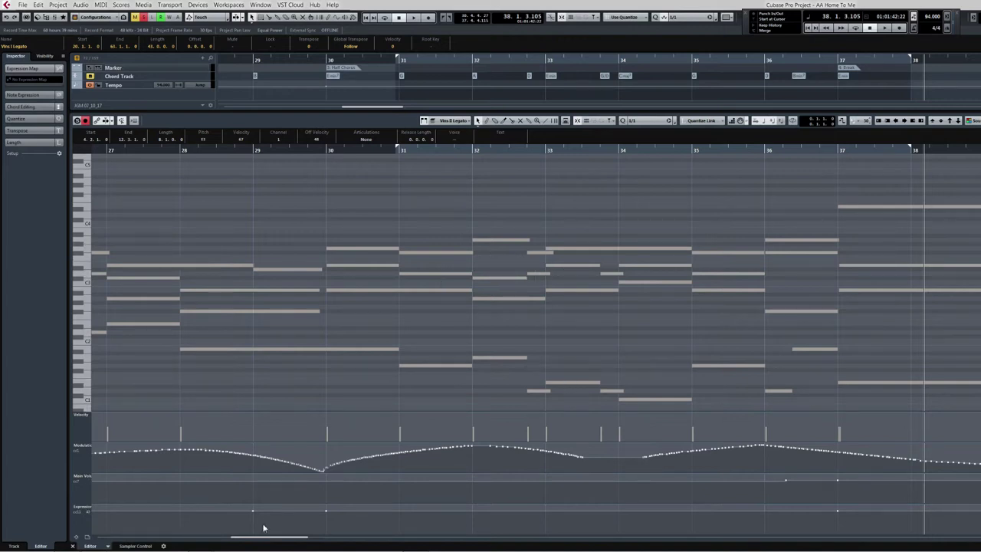
Examine the string parts past bar 38, play Chorus A from bar 63 to bar 70, and pick out its two opening notes.
{"action": "left_click_drag", "start_coordinate": [249, 540], "coordinate": [292, 542]}
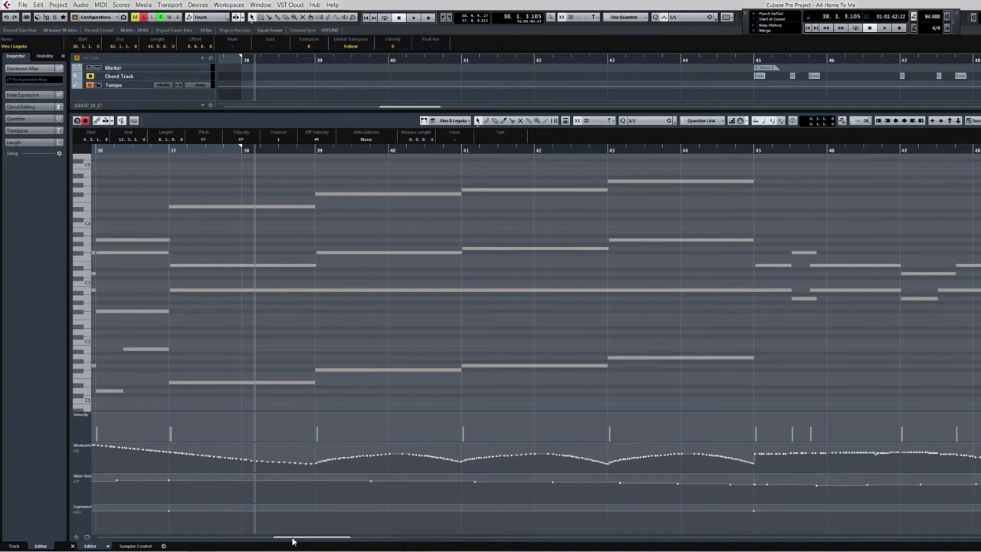
{"action": "left_click_drag", "start_coordinate": [292, 542], "coordinate": [405, 541]}
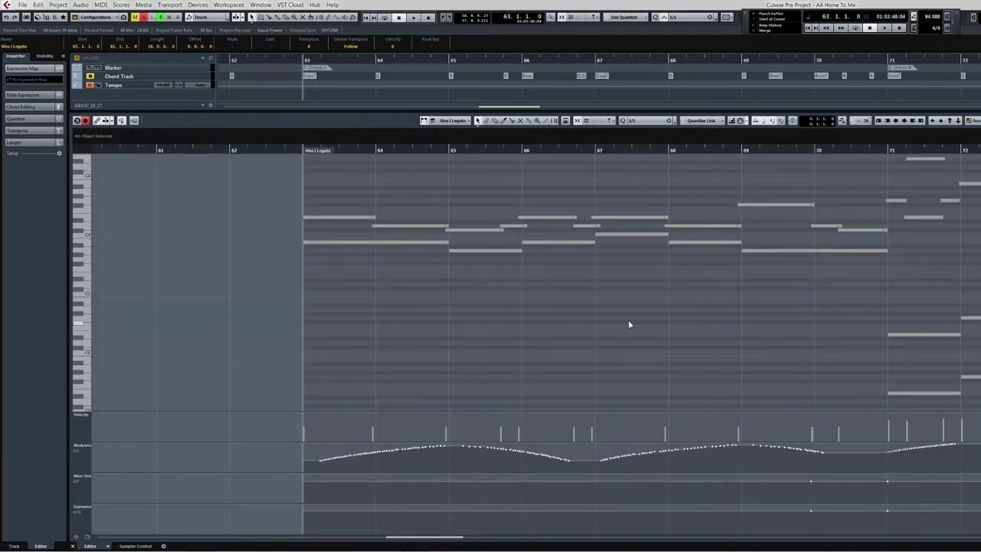
{"action": "scroll", "coordinate": [87, 310], "scroll_direction": "up", "scroll_amount": 3}
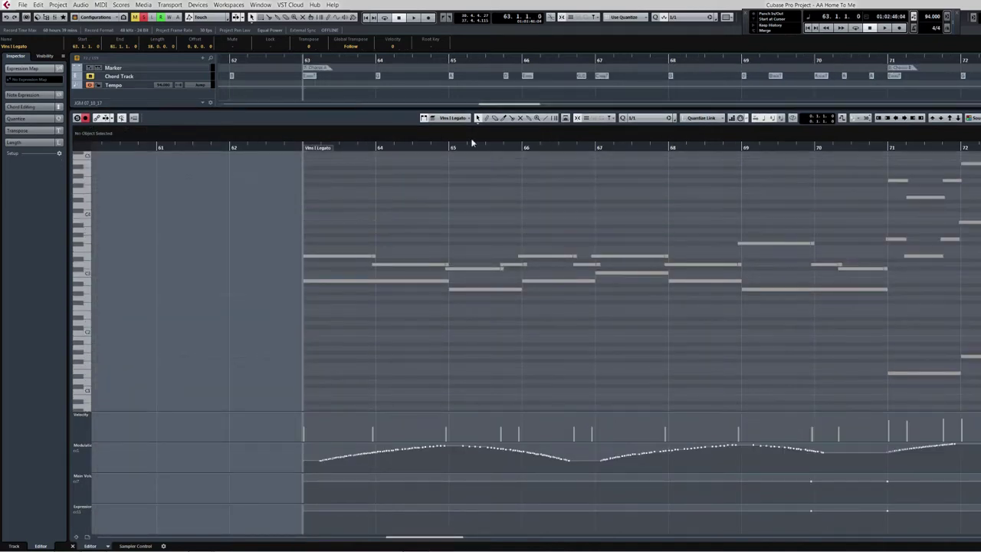
{"action": "key", "text": "space"}
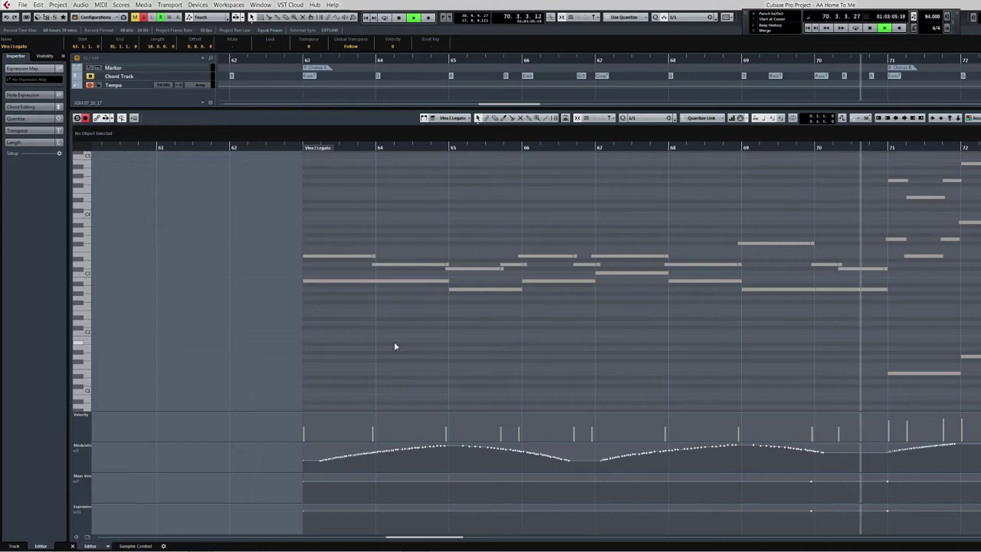
{"action": "key", "text": "space"}
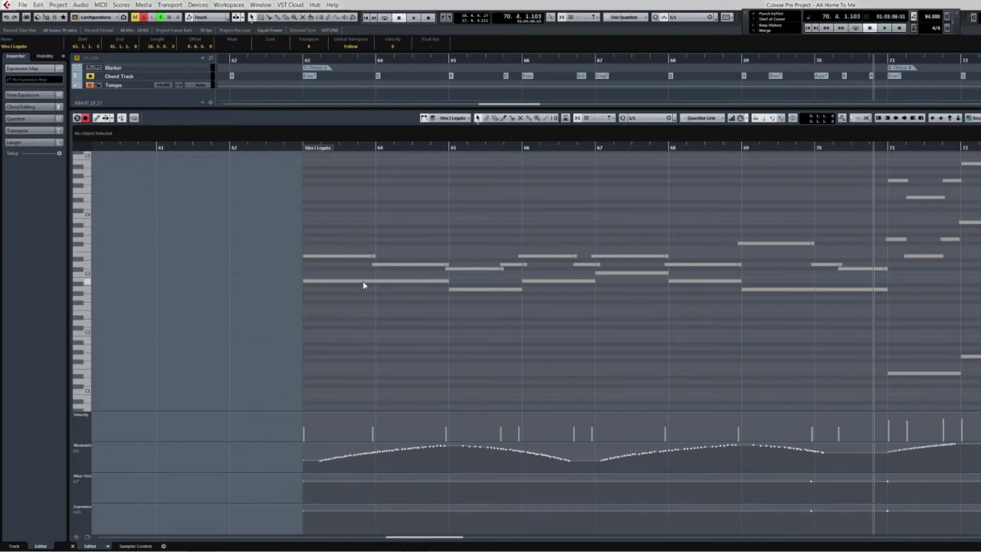
{"action": "left_click", "coordinate": [353, 258]}
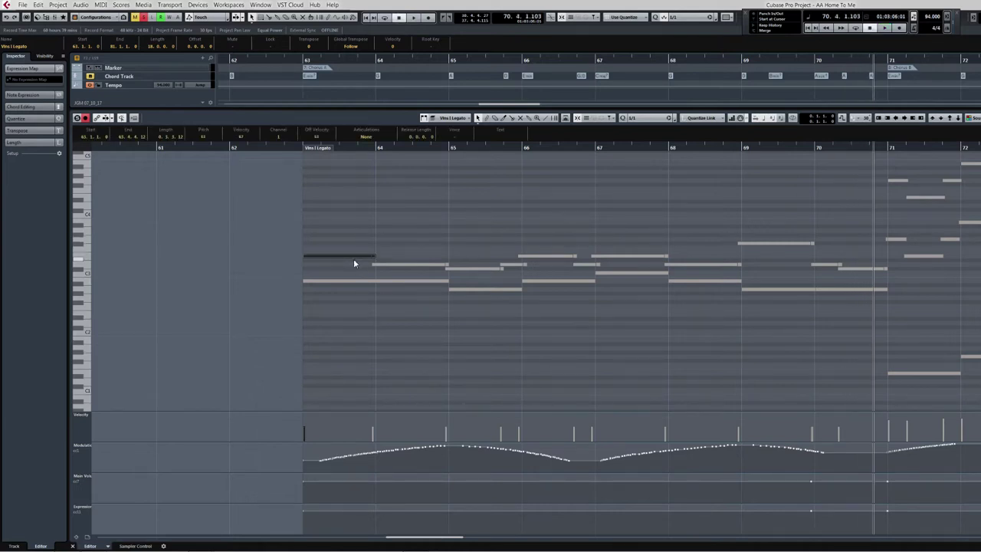
{"action": "left_click", "coordinate": [349, 281]}
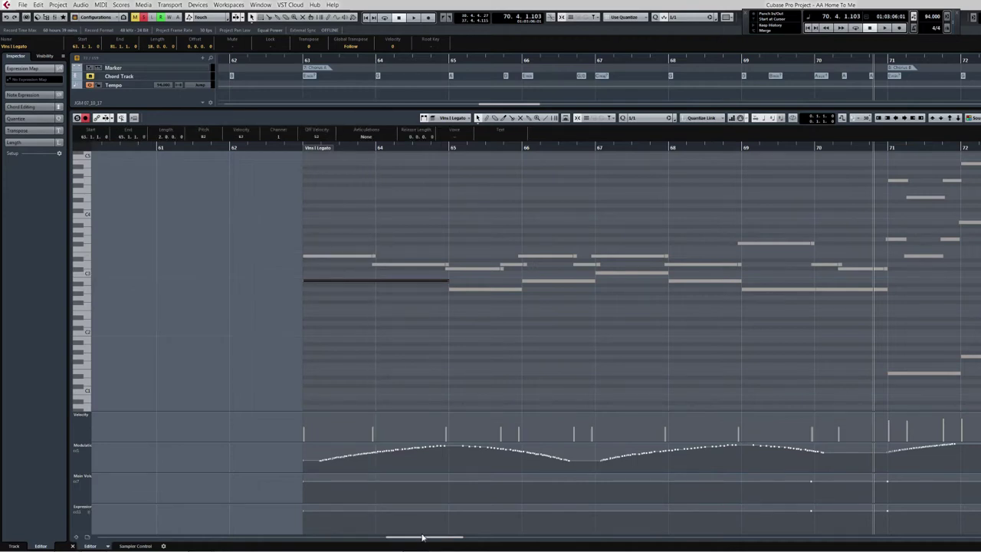
Play the Chorus B string parts from bar 71 into the Bridge at bar 78.
{"action": "left_click_drag", "start_coordinate": [420, 539], "coordinate": [462, 541]}
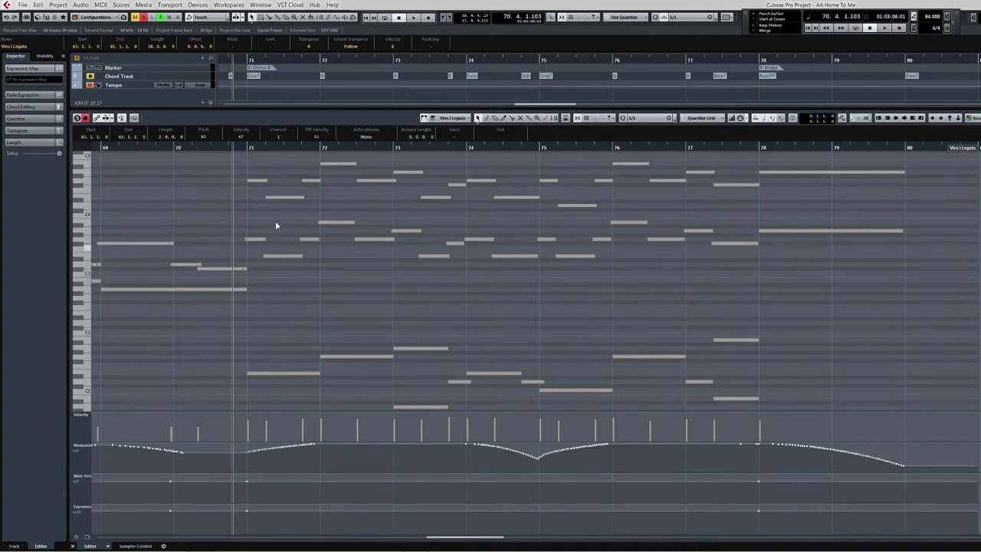
{"action": "left_click", "coordinate": [252, 144]}
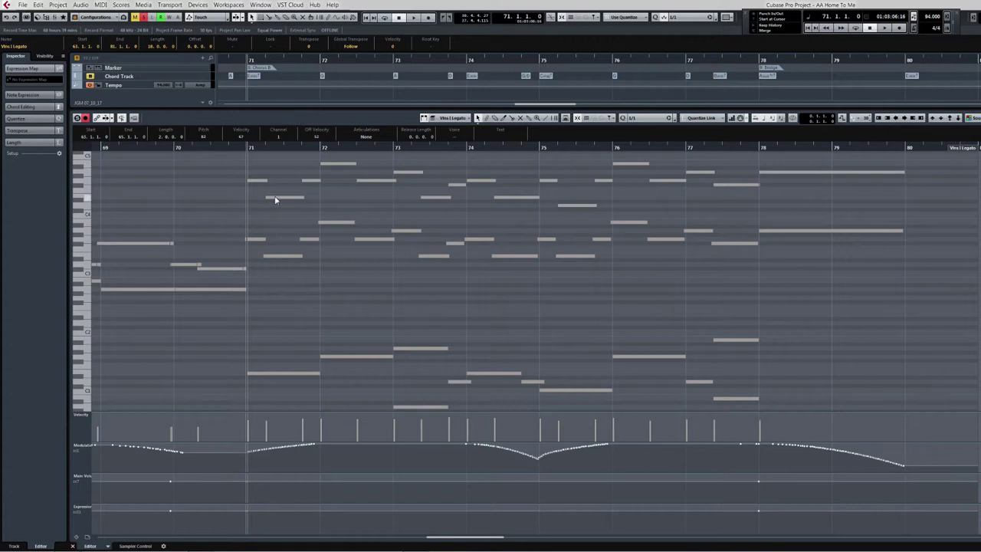
{"action": "key", "text": "space"}
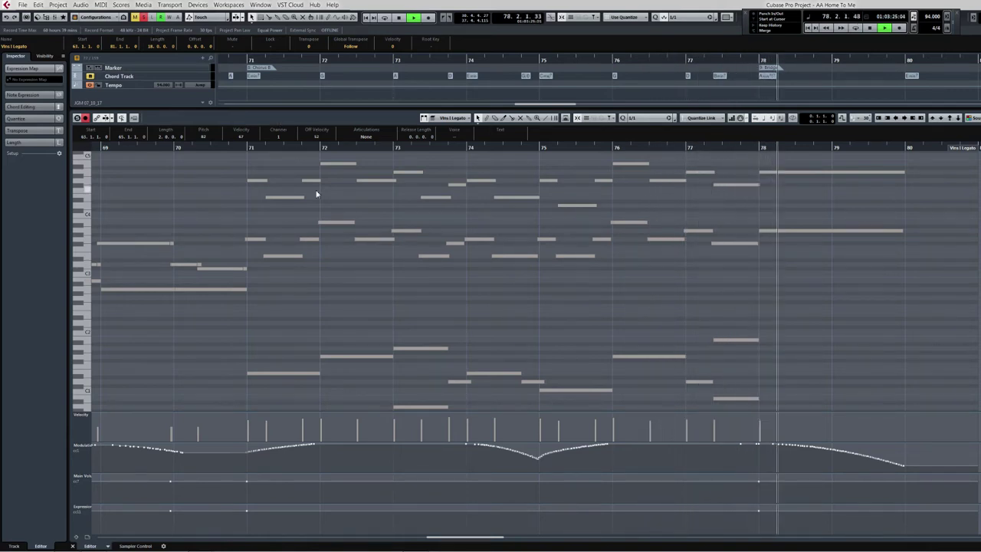
{"action": "key", "text": "space"}
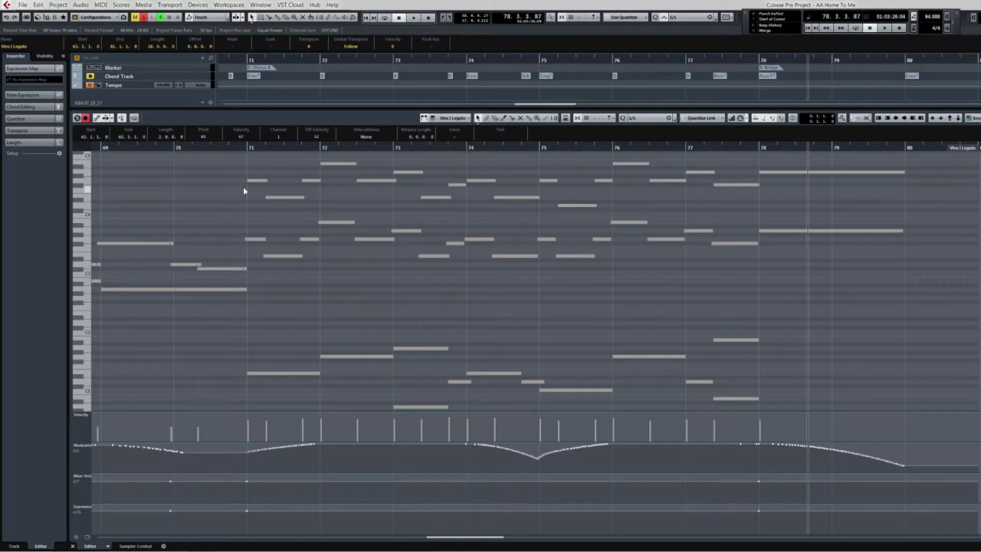
Examine the high violin line by selecting its notes in bar 71 and the single notes around bars 73 and 74.
{"action": "left_click_drag", "start_coordinate": [236, 170], "coordinate": [331, 208]}
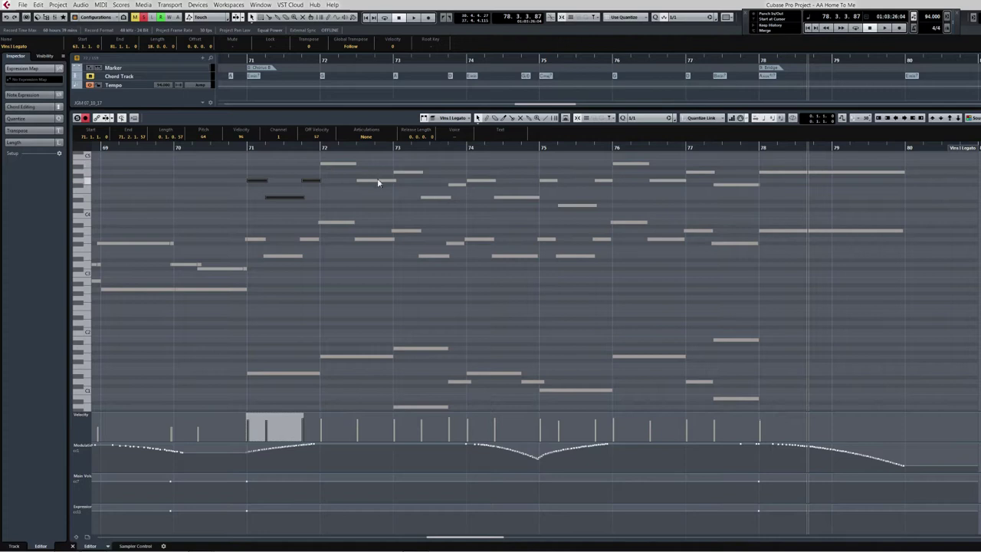
{"action": "left_click", "coordinate": [447, 183]}
{"action": "left_click", "coordinate": [456, 184]}
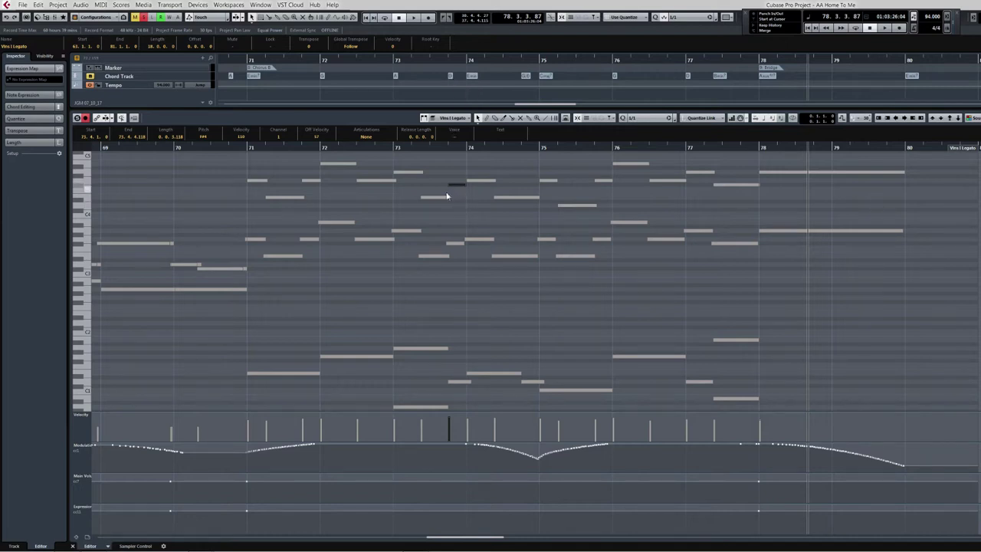
{"action": "left_click", "coordinate": [478, 181]}
Leave the bar 71 notes and open the chamber string parts for editing at Chorus A, bar 98.
{"action": "key", "text": "ctrl+e"}
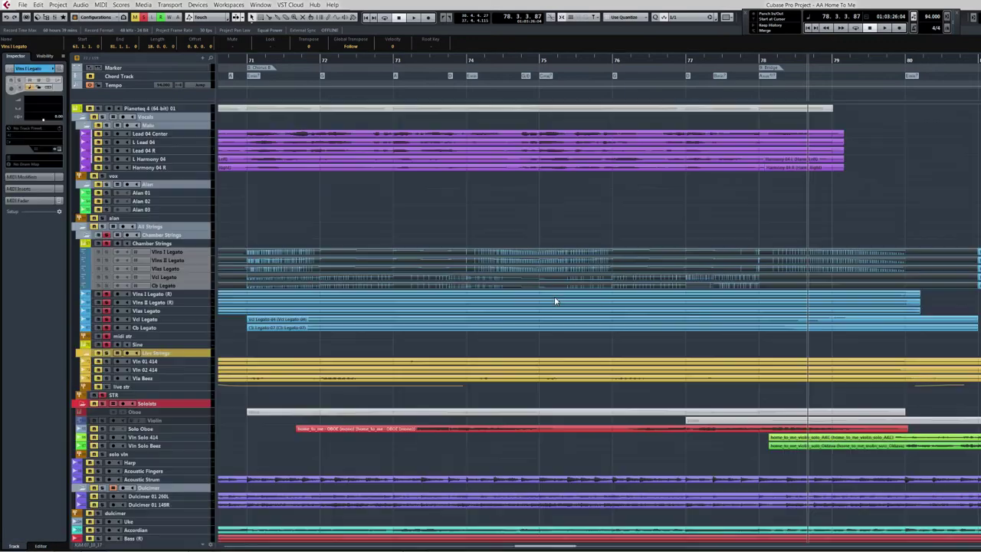
{"action": "scroll", "coordinate": [566, 303], "scroll_direction": "right", "scroll_amount": 5}
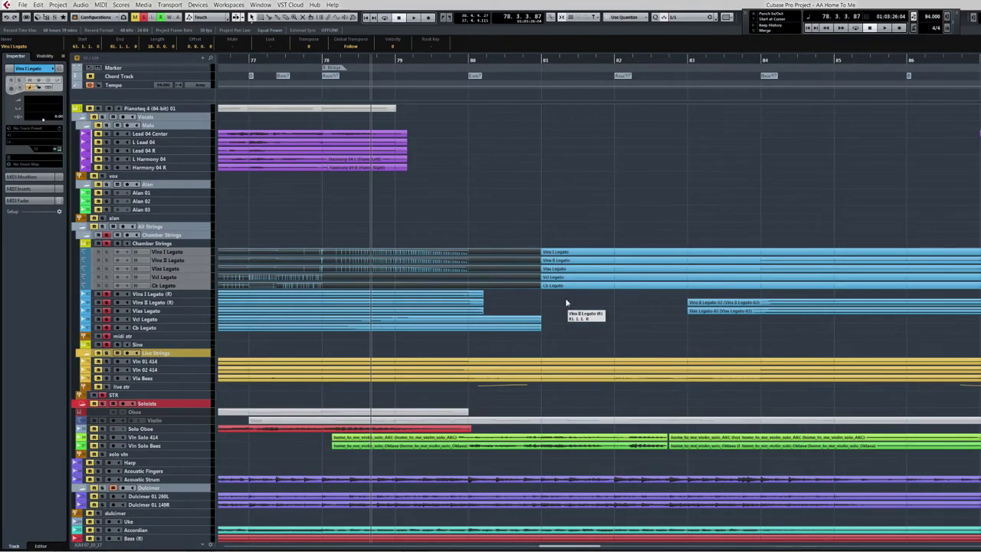
{"action": "key", "text": "shift+n"}
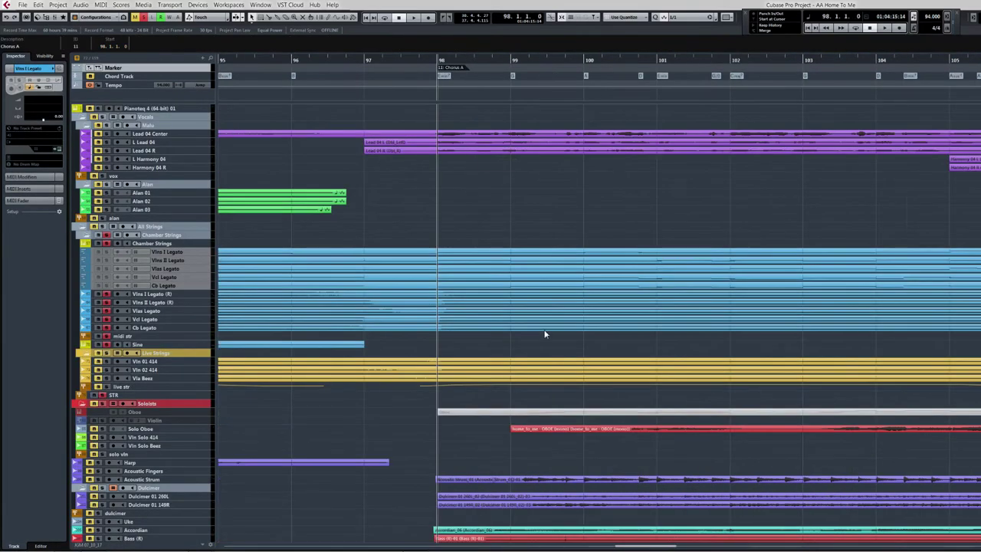
{"action": "double_click", "coordinate": [464, 269]}
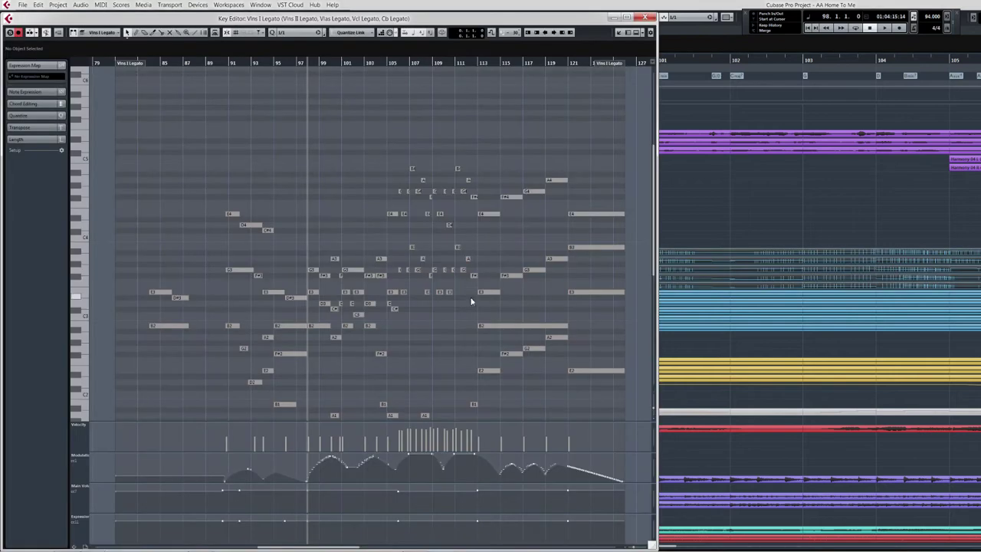
{"action": "key", "text": "Escape"}
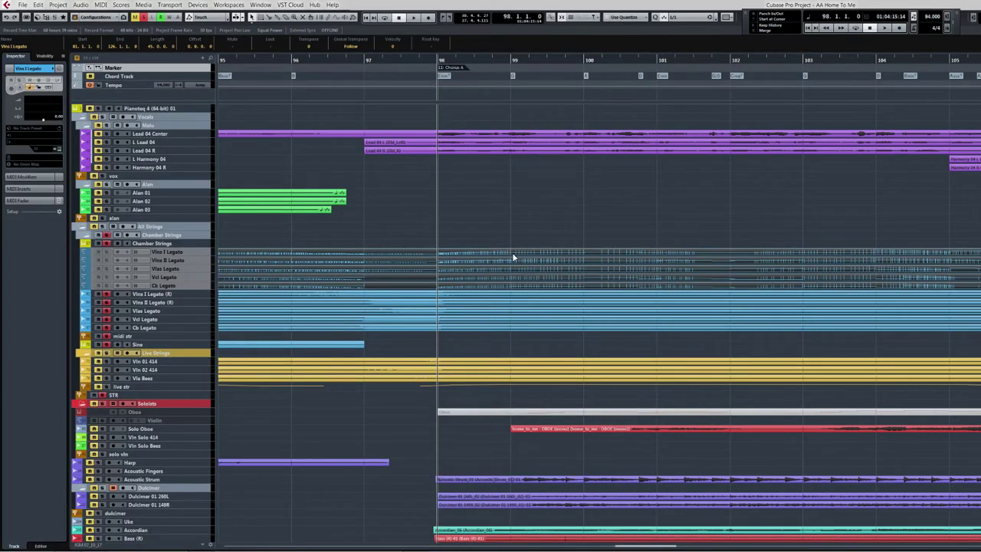
{"action": "key", "text": "ctrl+e"}
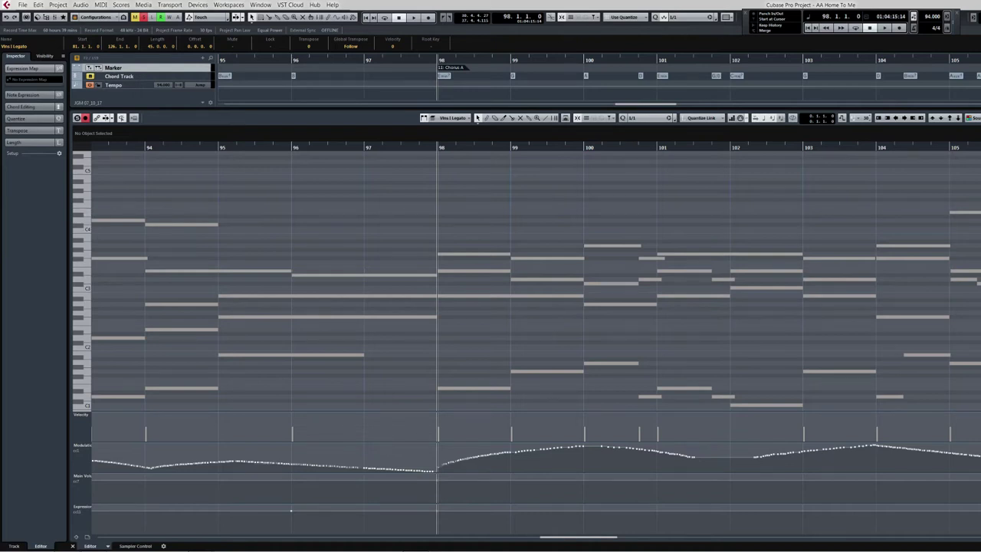
Play the string parts from Chorus A at bar 98 up to Chorus B at bar 106.
{"action": "scroll", "coordinate": [526, 280], "scroll_direction": "down", "scroll_amount": 4}
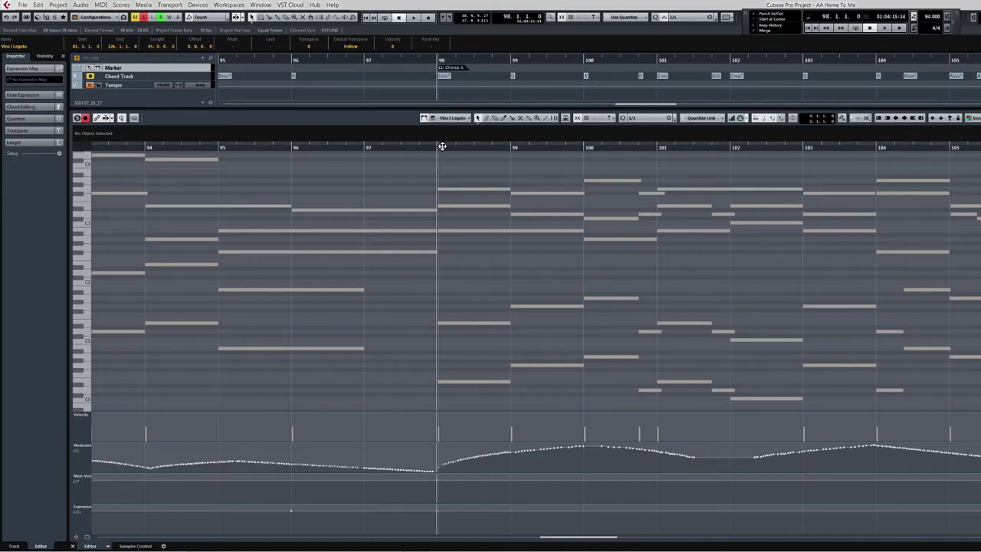
{"action": "key", "text": "space"}
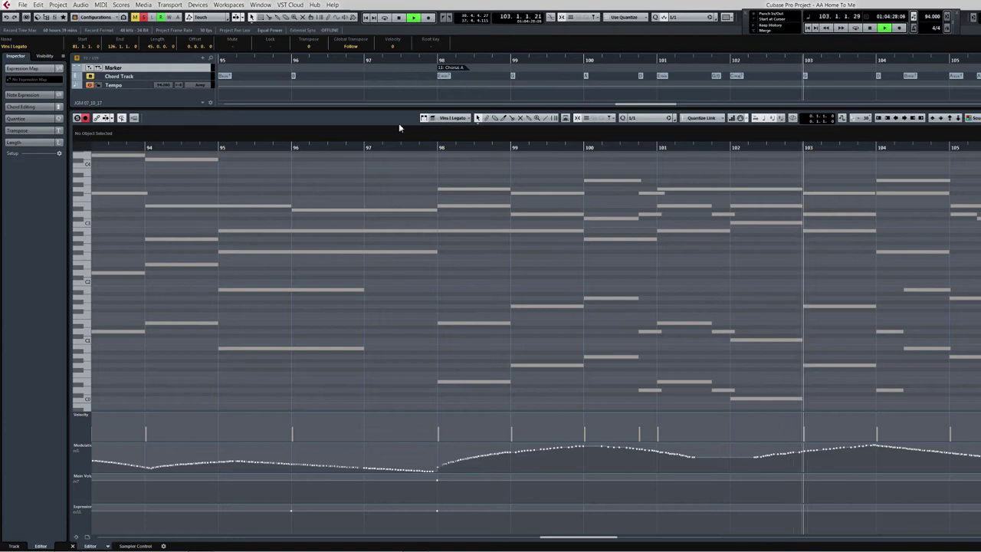
{"action": "left_click_drag", "start_coordinate": [606, 537], "coordinate": [641, 539]}
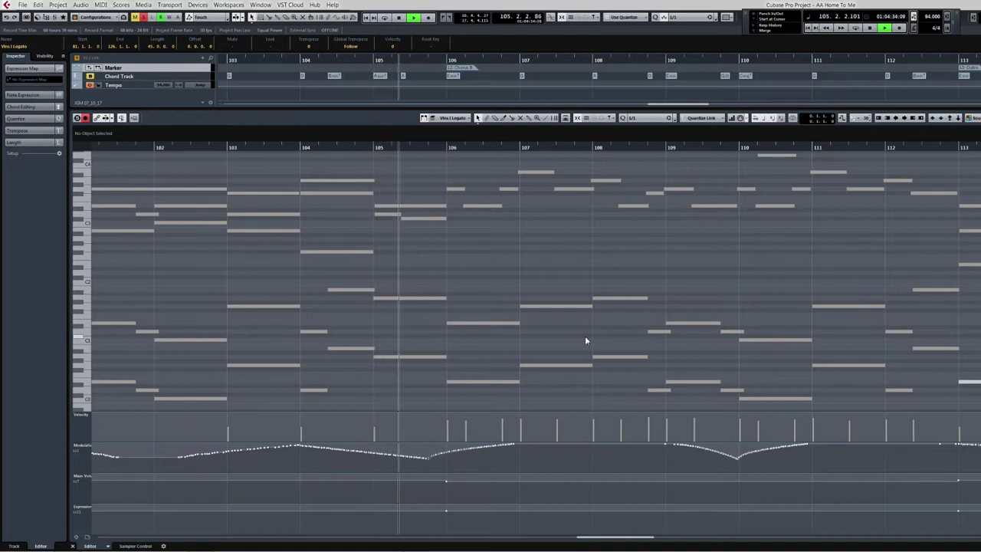
{"action": "key", "text": "space"}
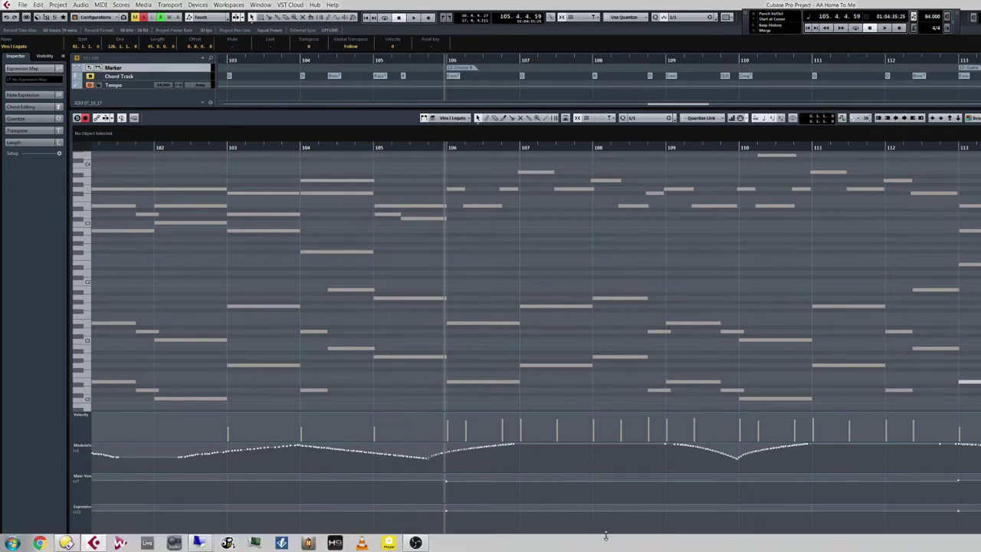
Examine the upper string voicings by selecting the notes from bar 98 through bar 103 and the single top note at bar 100.
{"action": "left_click_drag", "start_coordinate": [610, 541], "coordinate": [591, 541]}
{"action": "left_click_drag", "start_coordinate": [205, 169], "coordinate": [392, 252]}
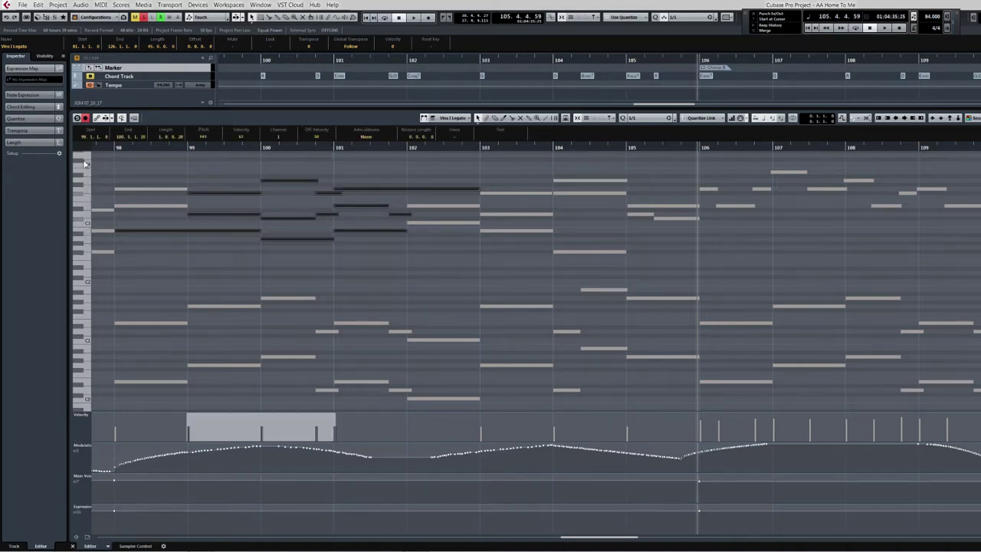
{"action": "scroll", "coordinate": [85, 183], "scroll_direction": "left", "scroll_amount": 10}
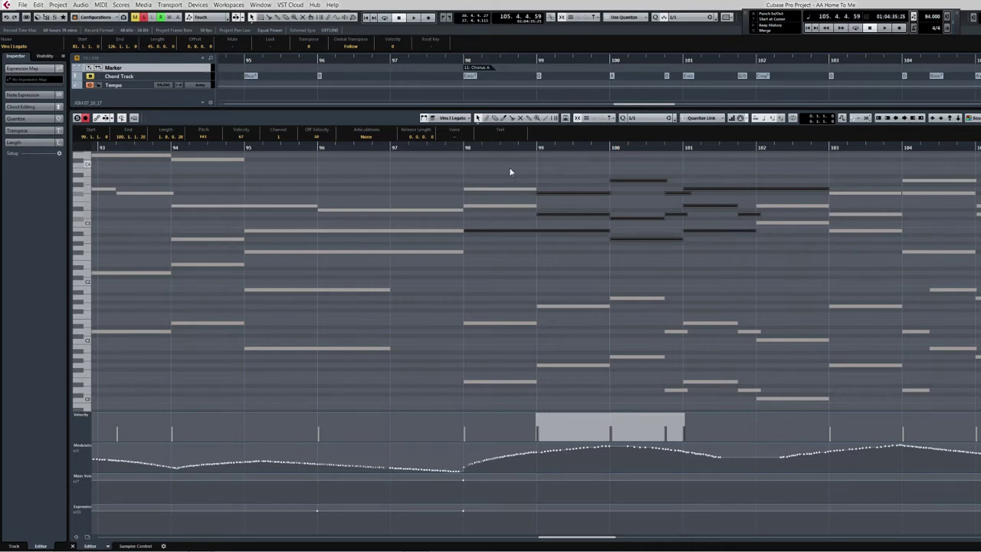
{"action": "left_click_drag", "start_coordinate": [502, 167], "coordinate": [872, 241]}
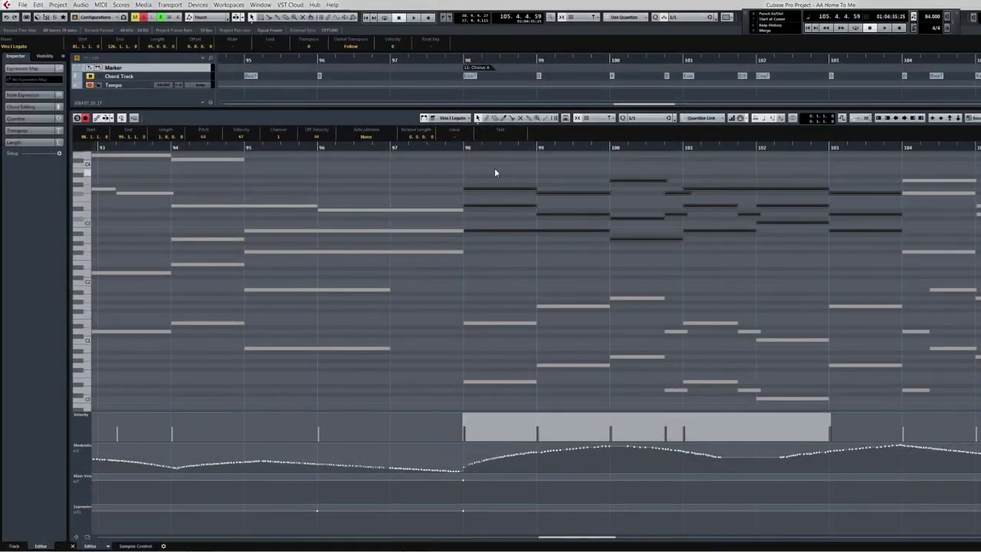
{"action": "left_click", "coordinate": [638, 180]}
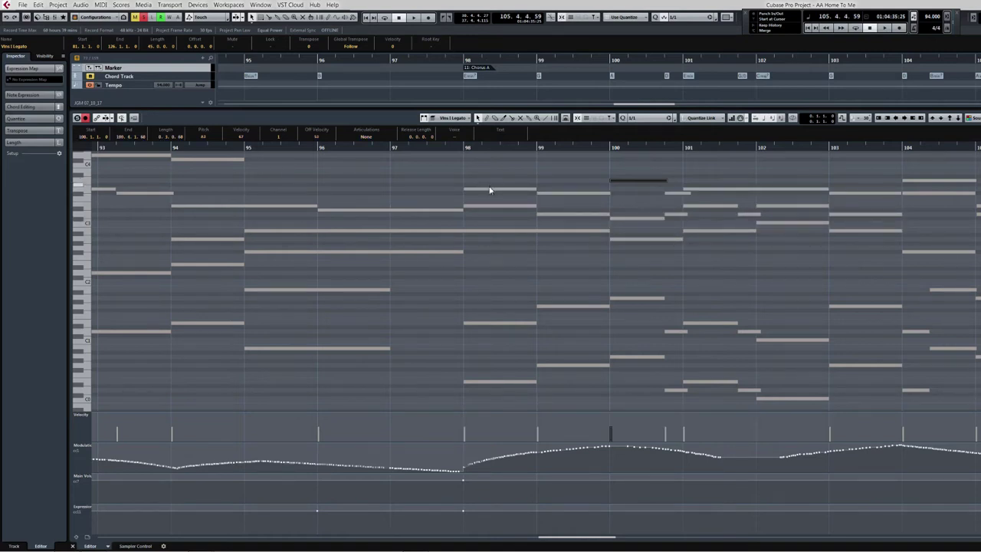
{"action": "left_click_drag", "start_coordinate": [481, 175], "coordinate": [857, 245]}
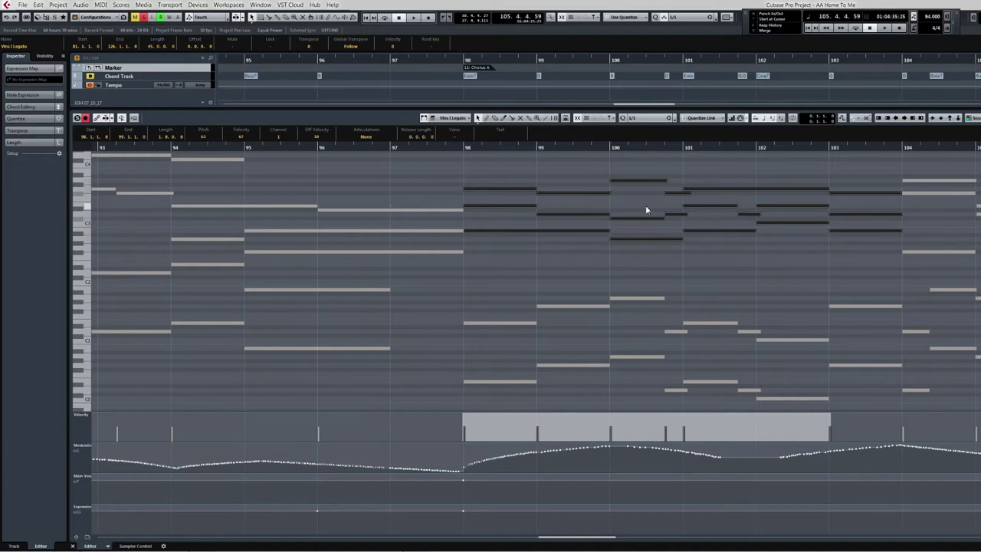
Return to the arrangement and select the two live violin recordings and the live viola recording starting at bar 1.
{"action": "key", "text": "ctrl+e"}
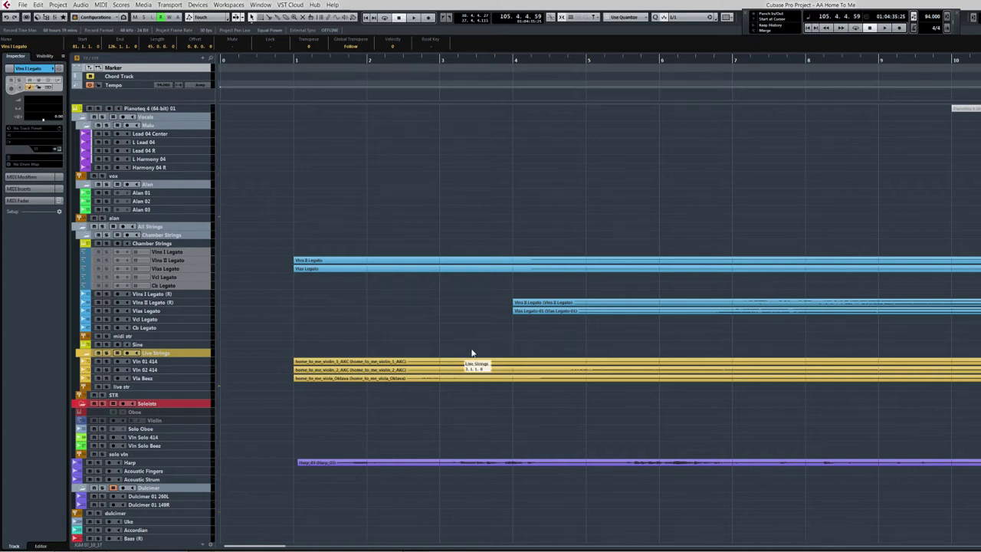
{"action": "left_click_drag", "start_coordinate": [430, 340], "coordinate": [459, 395]}
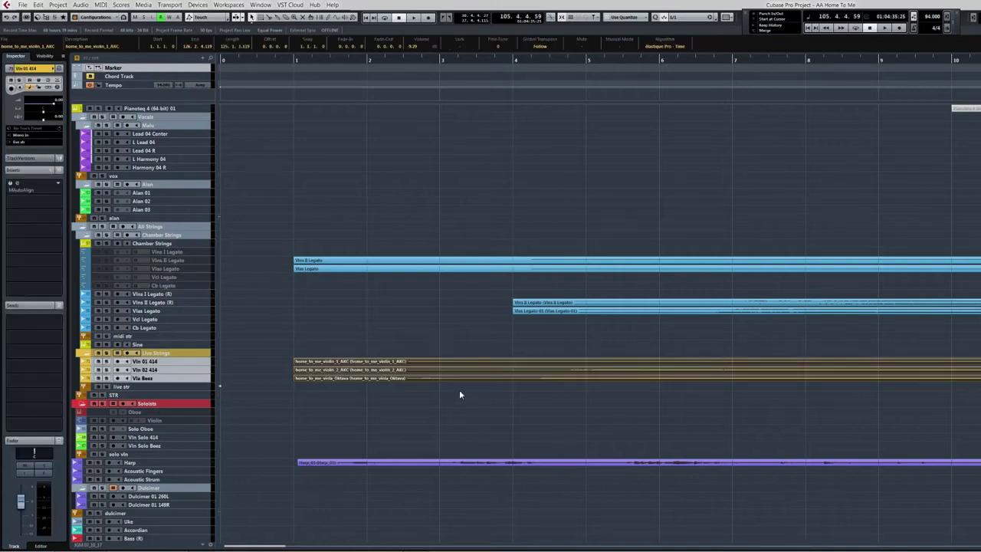
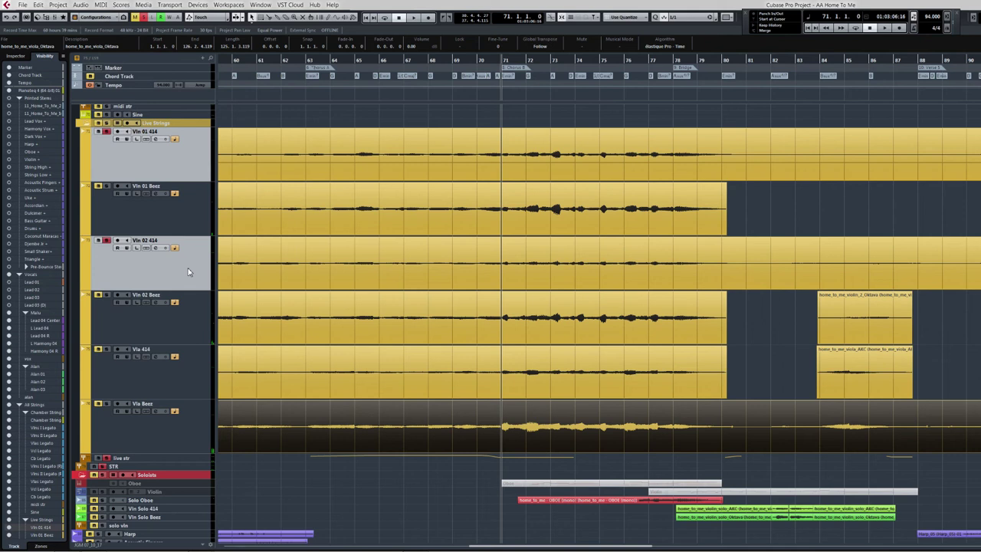
Play Vln 01 414, Vln 02 414 and Vla Beez soloed from bar 71, and review each track's inserts.
{"action": "left_click", "coordinate": [187, 417], "text": "ctrl"}
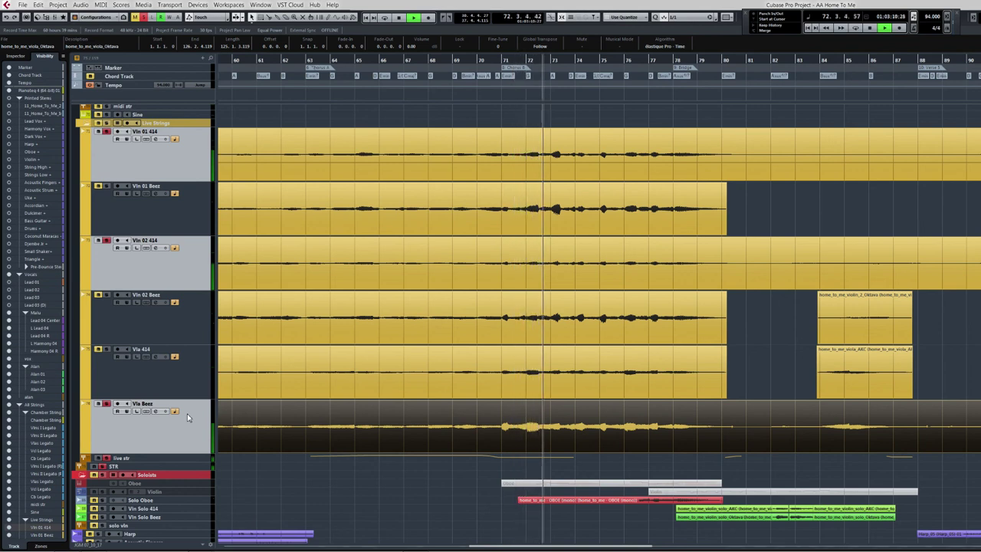
{"action": "key", "text": "space"}
{"action": "left_click", "coordinate": [16, 58]}
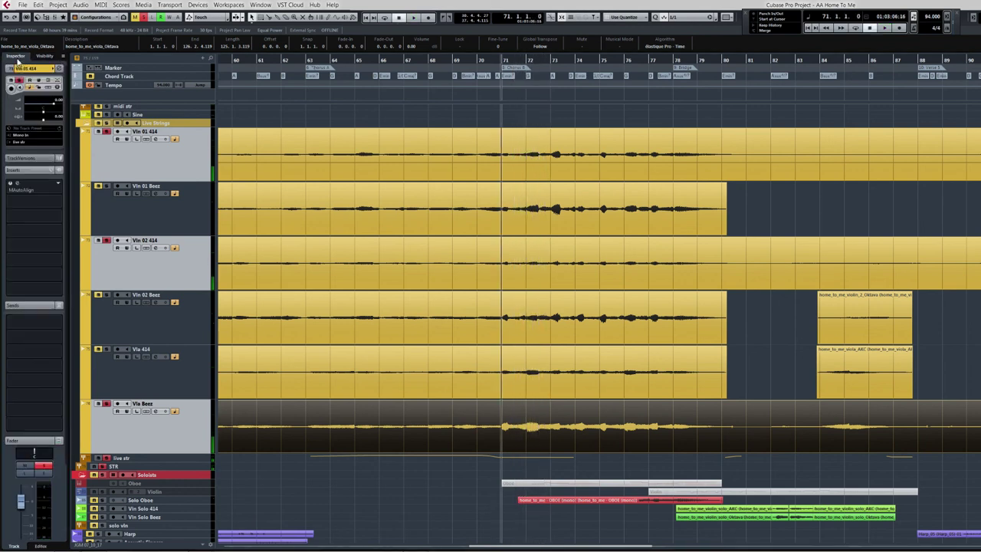
{"action": "left_click", "coordinate": [166, 157]}
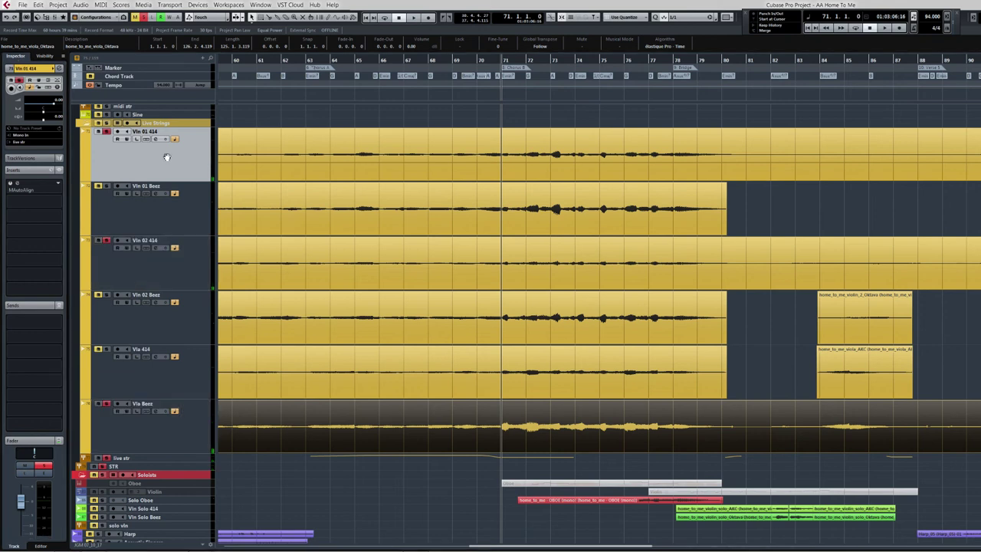
{"action": "left_click", "coordinate": [166, 274]}
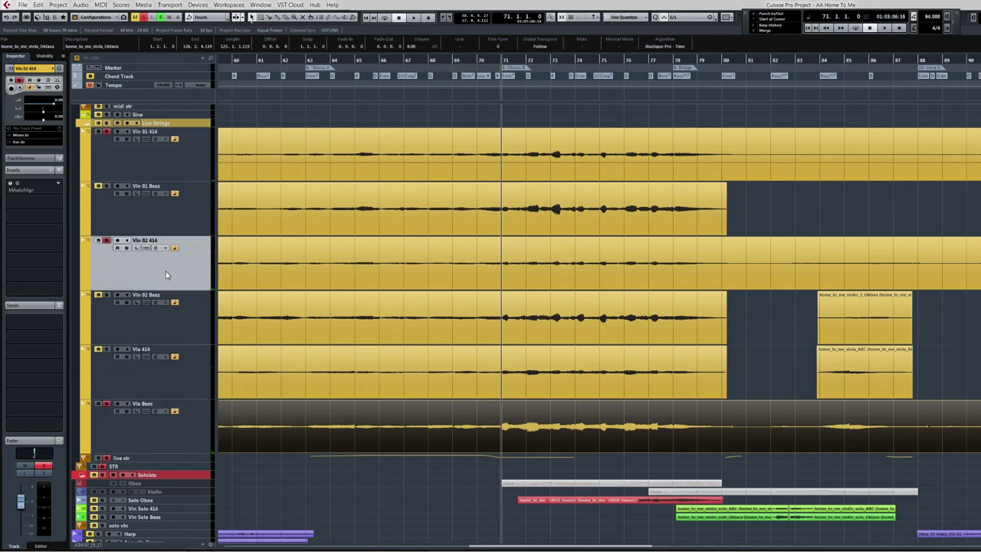
{"action": "left_click", "coordinate": [175, 431]}
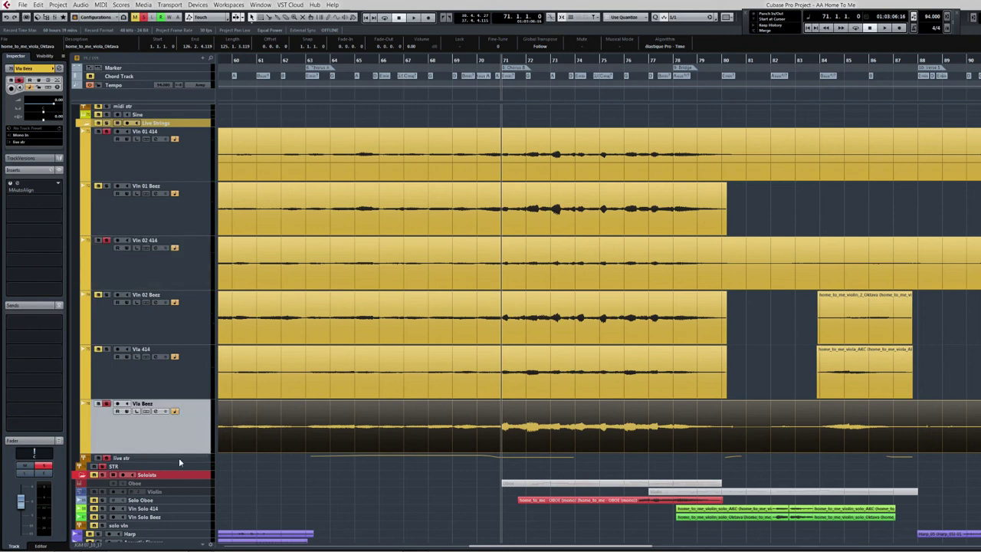
Open FabFilter Pro-Q 2 and Pro-MB on the live str group and arrange the two plug-in windows side by side.
{"action": "left_click", "coordinate": [178, 458]}
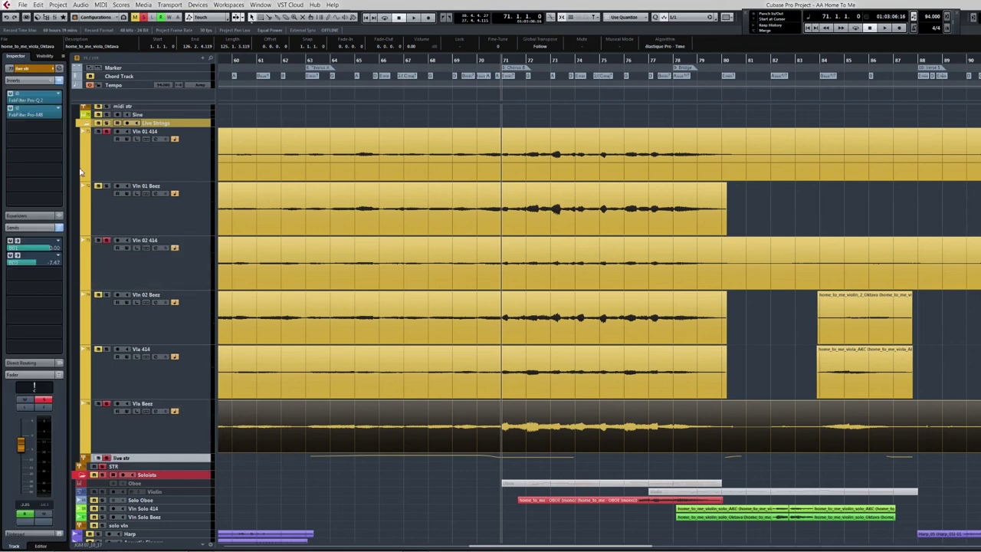
{"action": "left_click", "coordinate": [29, 101]}
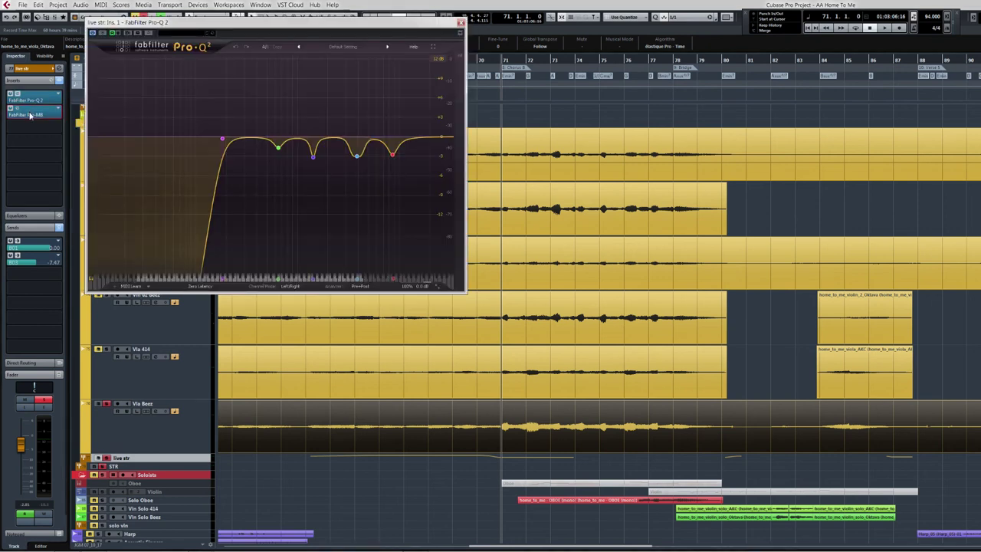
{"action": "left_click", "coordinate": [30, 115]}
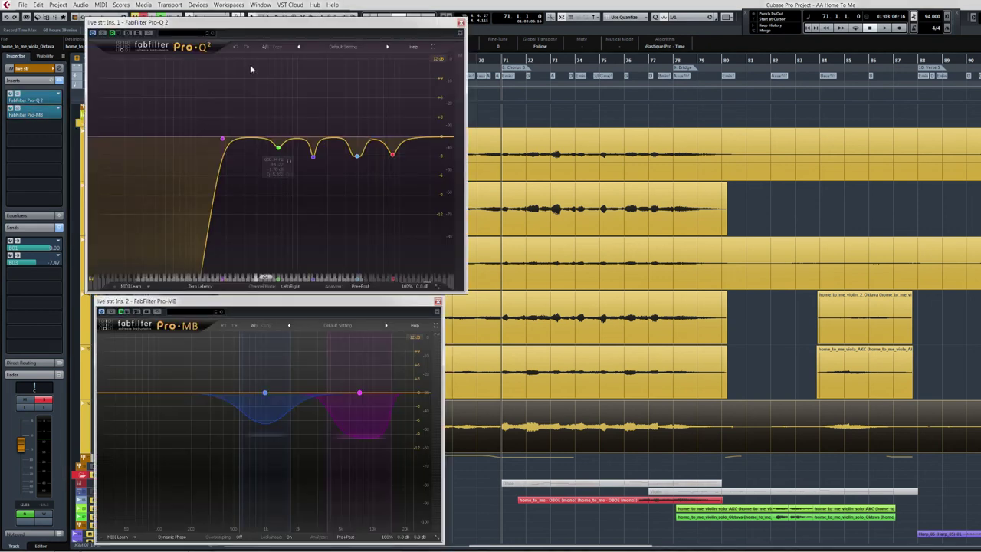
{"action": "left_click_drag", "start_coordinate": [244, 304], "coordinate": [630, 37]}
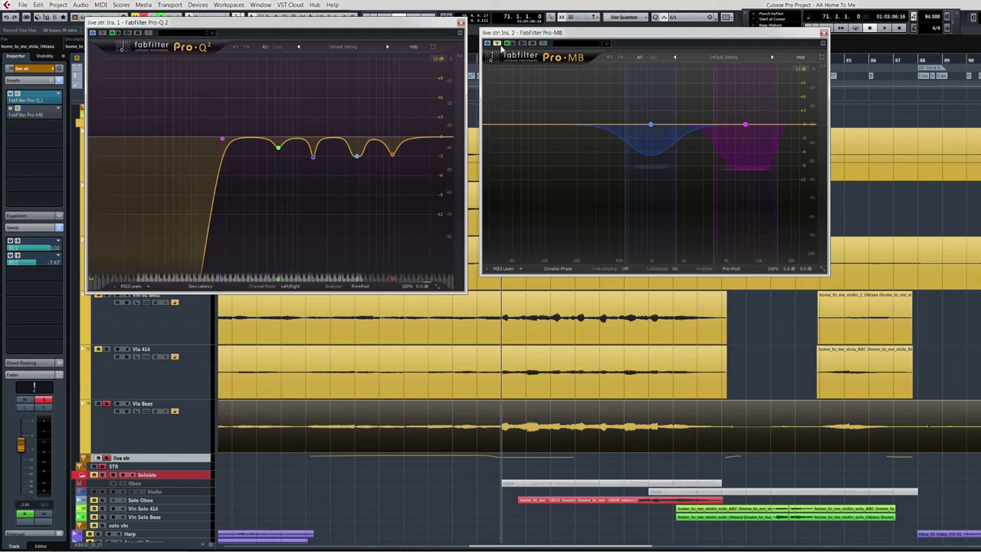
Bypass the live str group's sends and play the live strings from bar 71 with both inserts bypassed.
{"action": "left_click", "coordinate": [58, 228]}
{"action": "key", "text": "space"}
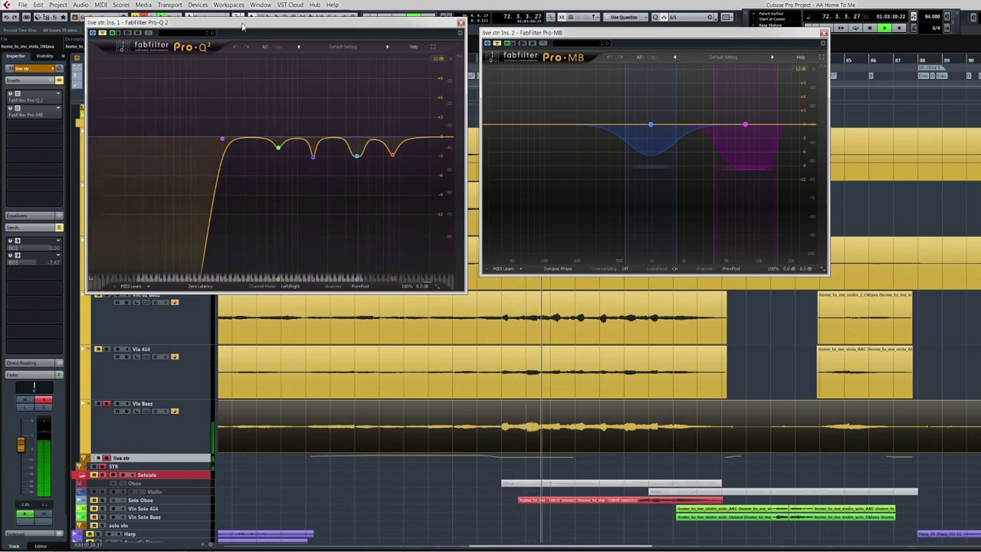
{"action": "key", "text": "space"}
Compare the live strings with Pro-Q 2 active and bypassed during playback from bar 71, leaving the equalizer active.
{"action": "left_click", "coordinate": [105, 35]}
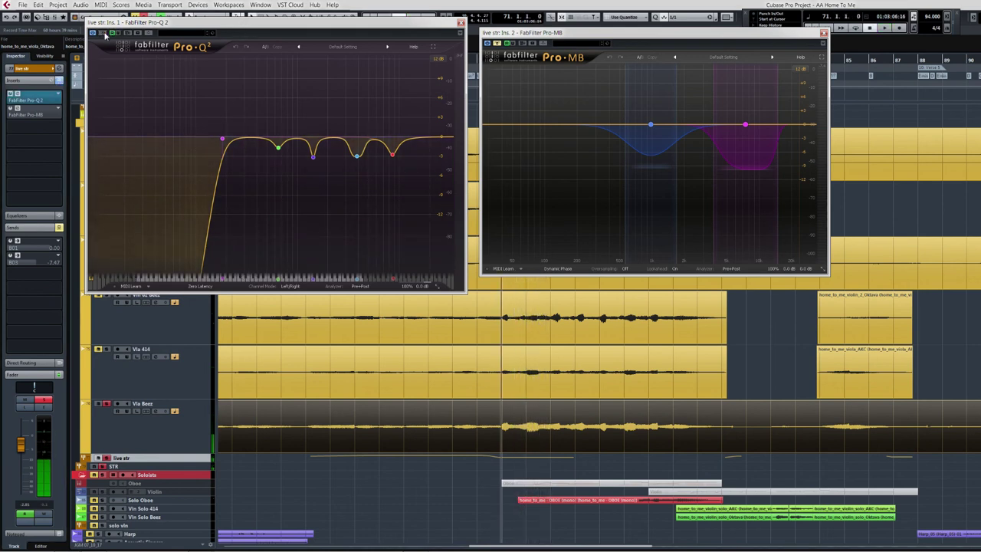
{"action": "key", "text": "space"}
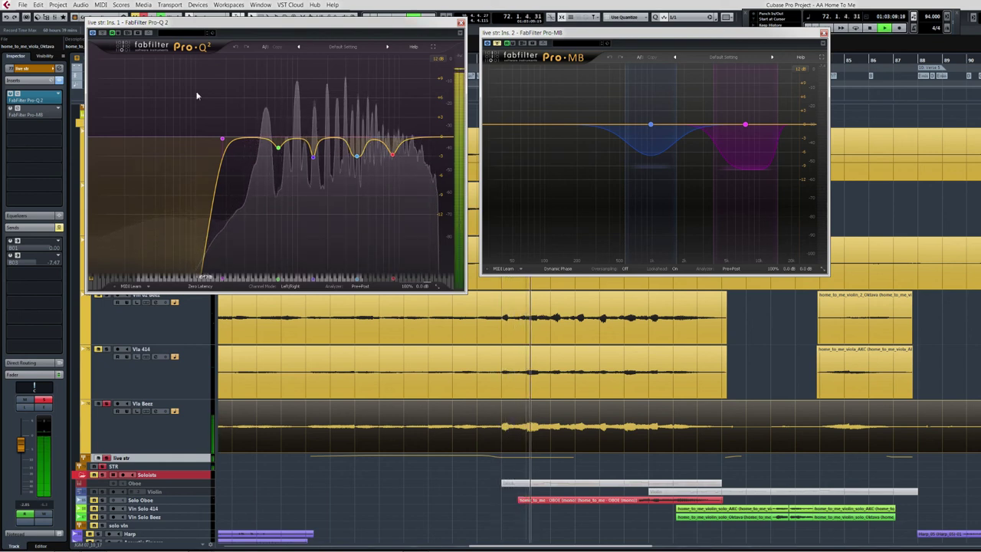
{"action": "left_click", "coordinate": [103, 34]}
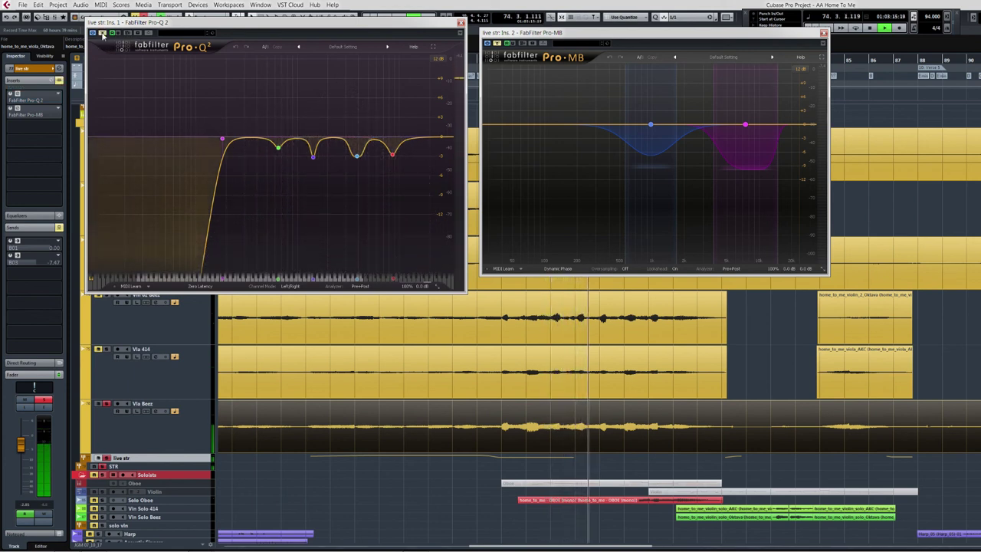
{"action": "left_click", "coordinate": [102, 34]}
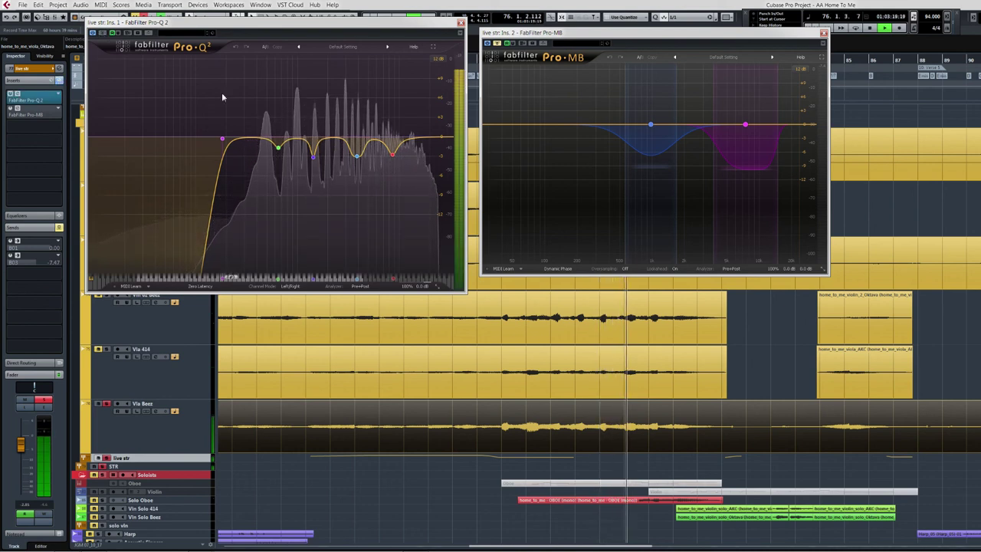
{"action": "key", "text": "space"}
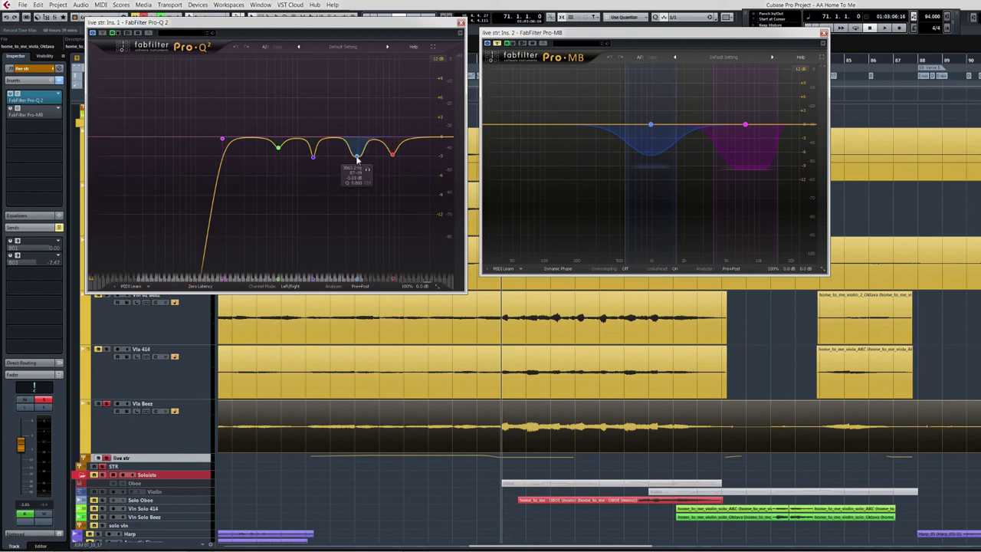
Select the four dips in the Pro-Q 2 curve and deepen them together during playback, bringing the blue band to about -5 dB.
{"action": "left_click_drag", "start_coordinate": [415, 112], "coordinate": [249, 186]}
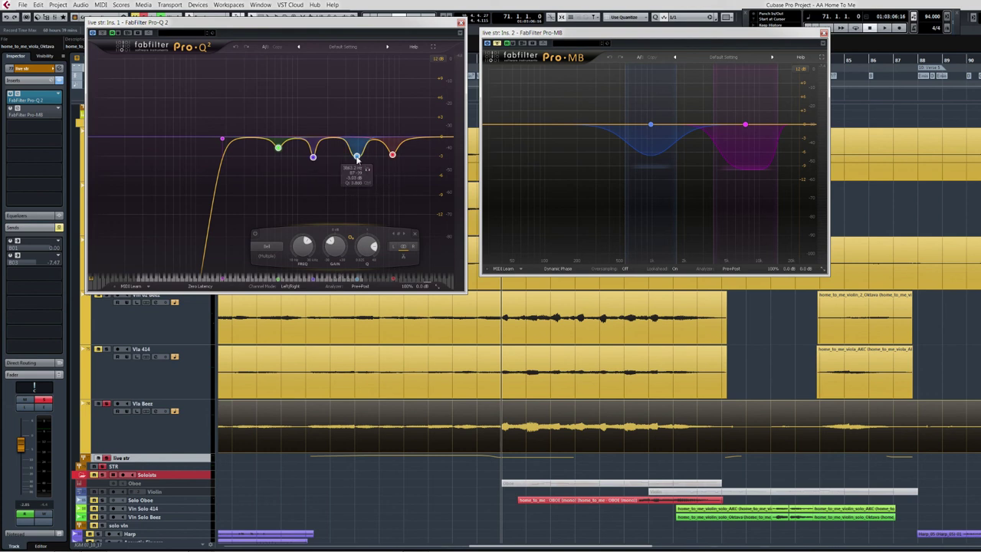
{"action": "key", "text": "space"}
{"action": "mouse_move", "coordinate": [357, 159]}
{"action": "left_mouse_down"}
{"action": "mouse_move", "coordinate": [356, 213]}
{"action": "mouse_move", "coordinate": [354, 96]}
{"action": "mouse_move", "coordinate": [354, 168]}
{"action": "left_mouse_up"}
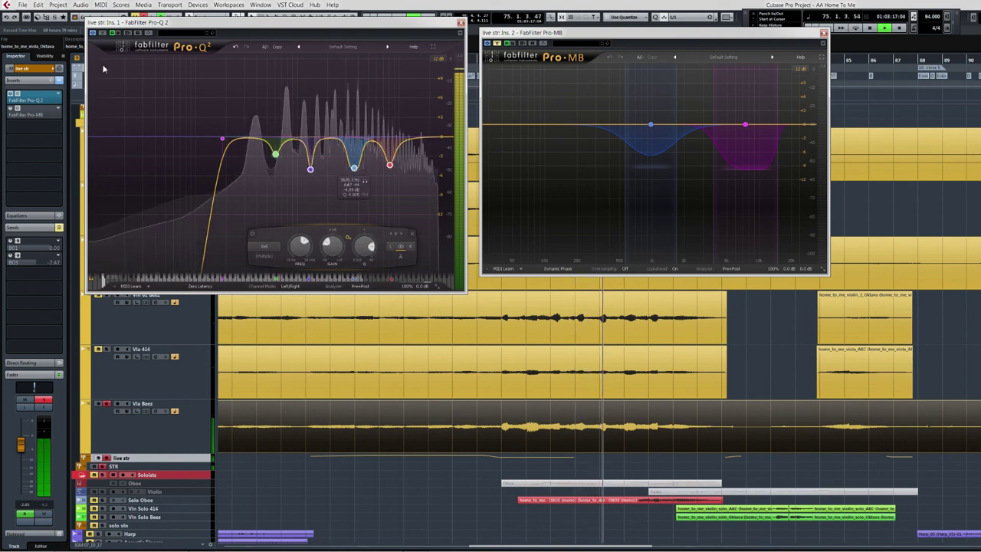
Compare the live strings with Pro-Q 2 bypassed and active during playback, leaving it active, stop playback and activate Pro-MB.
{"action": "left_click", "coordinate": [102, 34]}
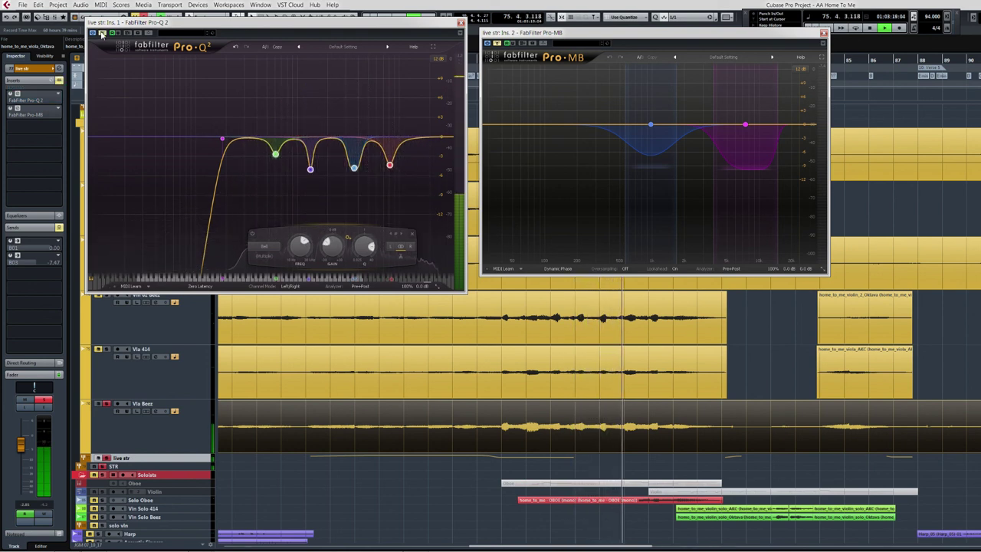
{"action": "left_click", "coordinate": [102, 34]}
{"action": "key", "text": "space"}
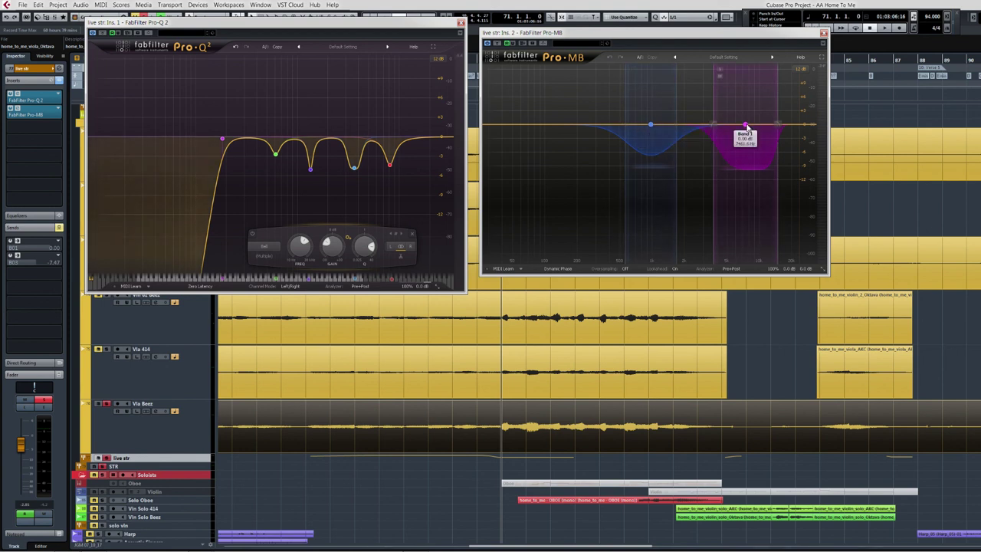
Play the live strings from bar 71 and audition Pro-MB's blue and magenta bands in solo, one at a time.
{"action": "key", "text": "space"}
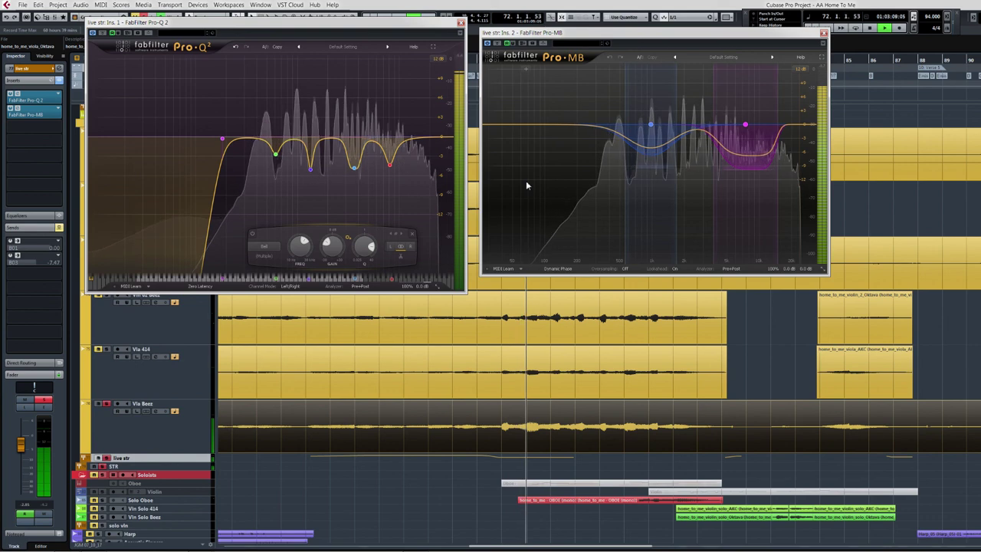
{"action": "left_click", "coordinate": [631, 70]}
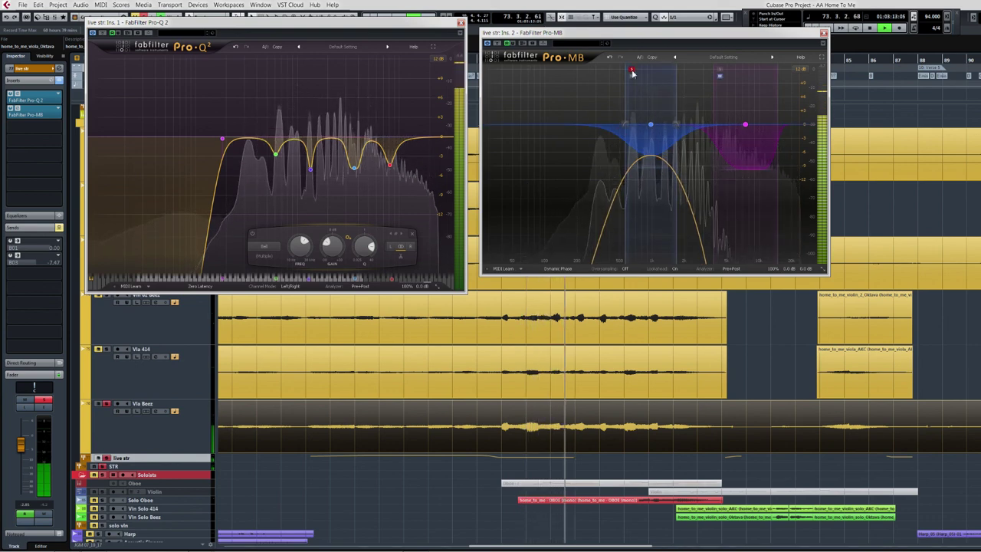
{"action": "left_click", "coordinate": [631, 71]}
{"action": "left_click", "coordinate": [719, 71]}
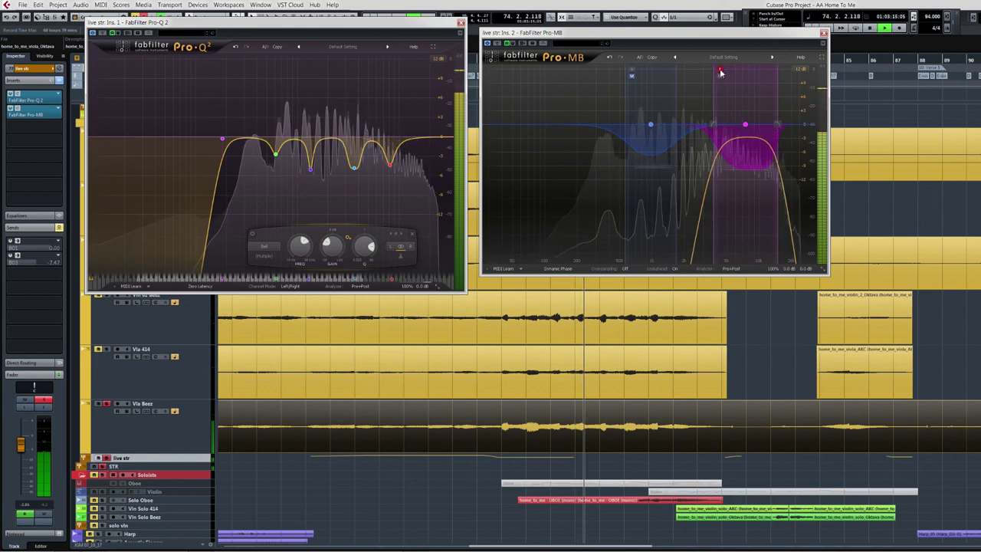
{"action": "left_click", "coordinate": [720, 70]}
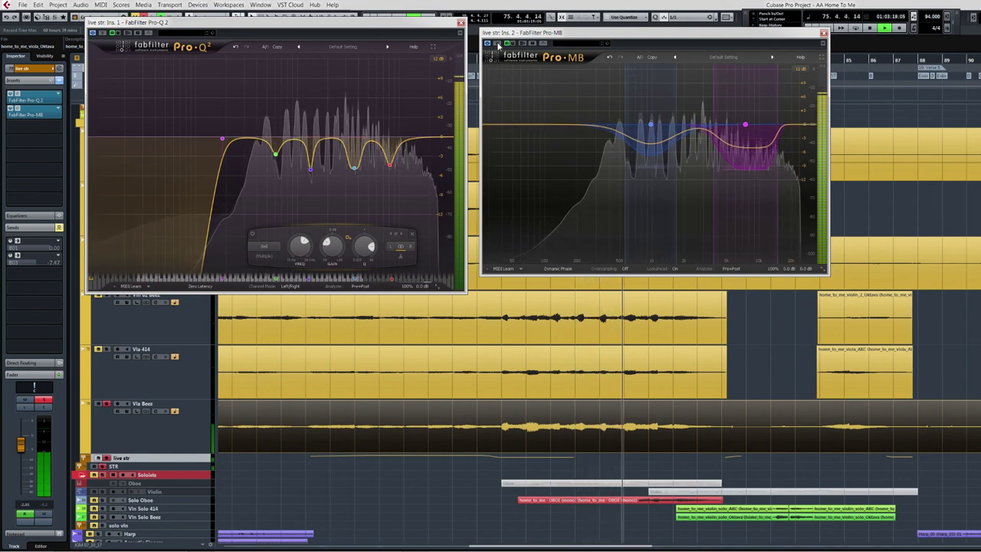
Compare the live strings with Pro-MB bypassed and active during playback, leave it active and stop.
{"action": "left_click", "coordinate": [497, 44]}
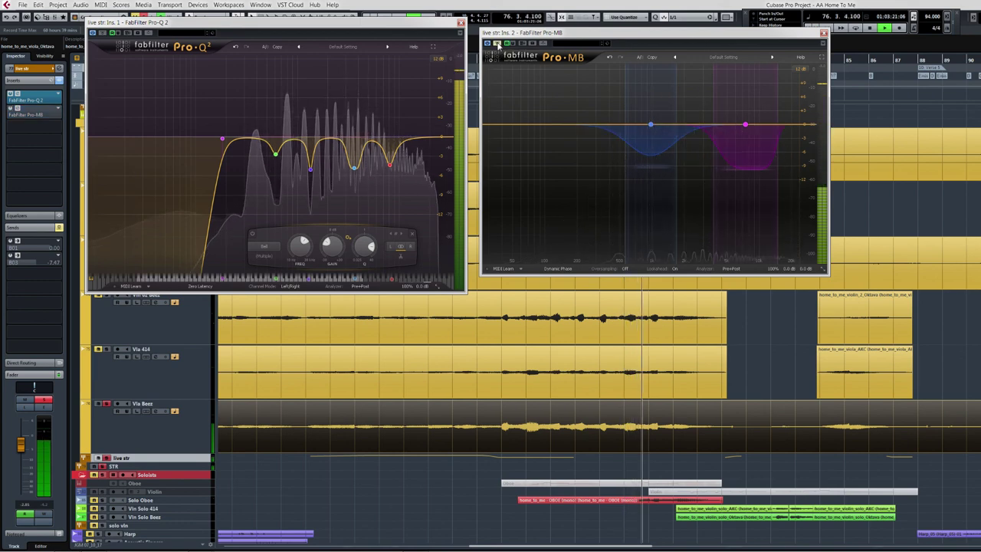
{"action": "left_click", "coordinate": [498, 43]}
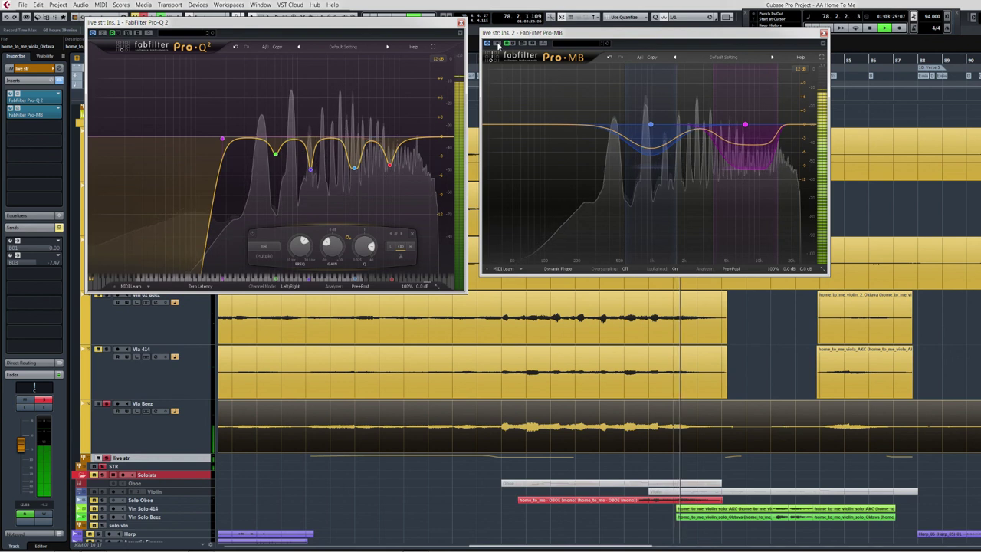
{"action": "key", "text": "space"}
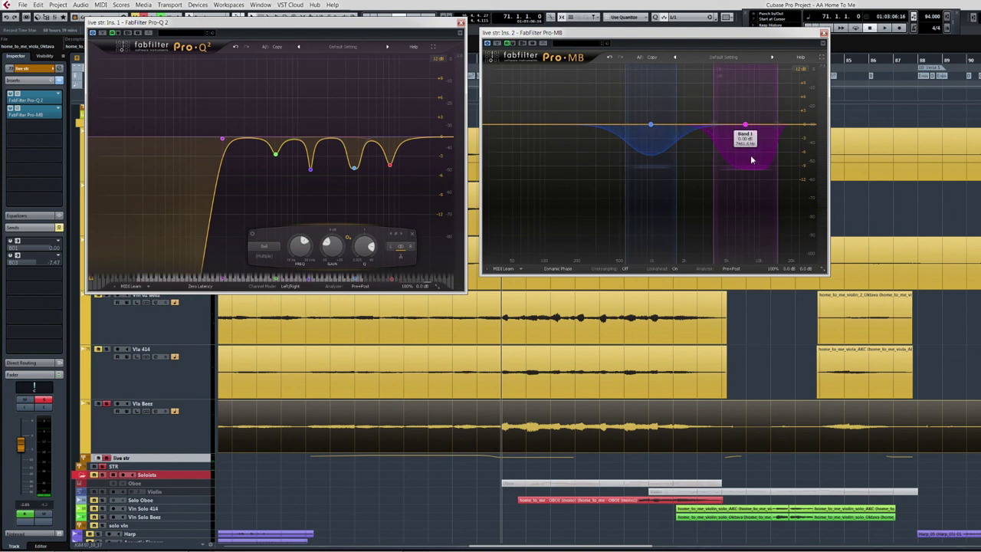
Display the compression controls of Pro-MB's blue band and examine its threshold behaviour during playback from bar 71.
{"action": "left_click", "coordinate": [649, 134]}
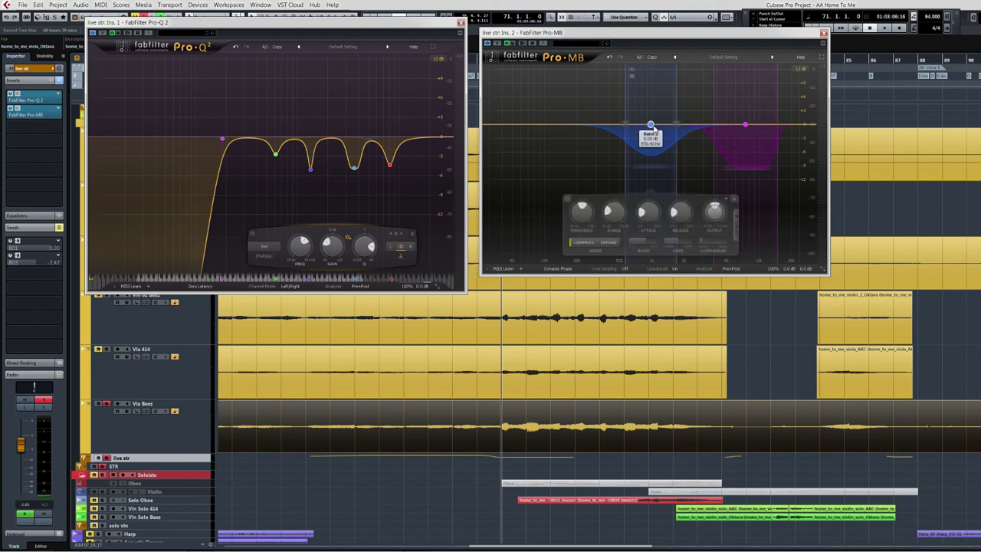
{"action": "key", "text": "space"}
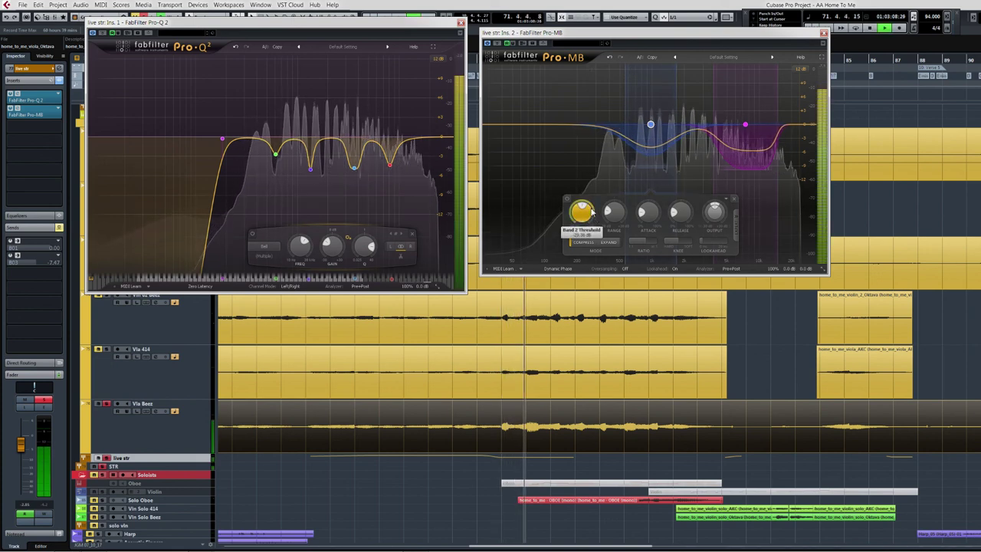
{"action": "key", "text": "space"}
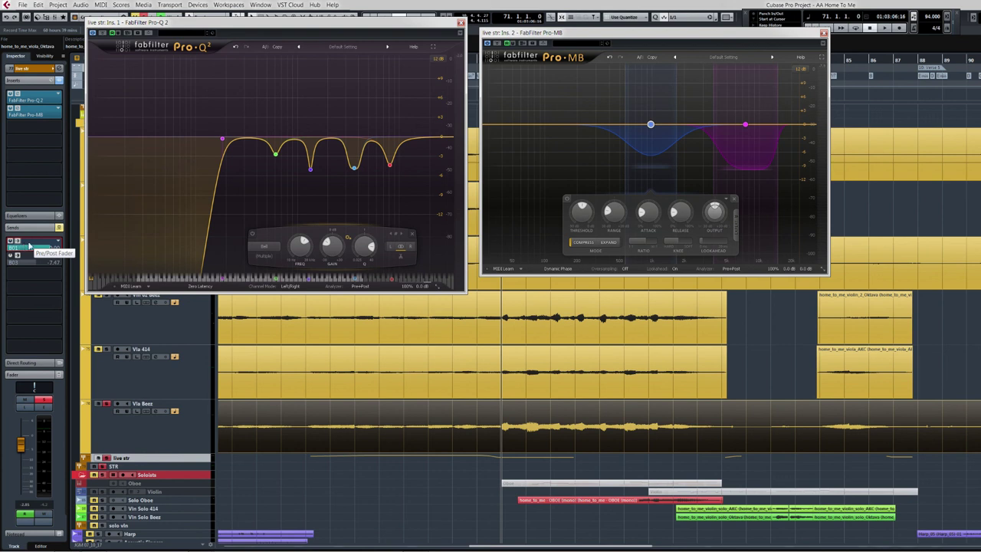
Reactivate the live str group's two sends one after the other, playing the strings from bar 71 with each addition.
{"action": "key", "text": "space"}
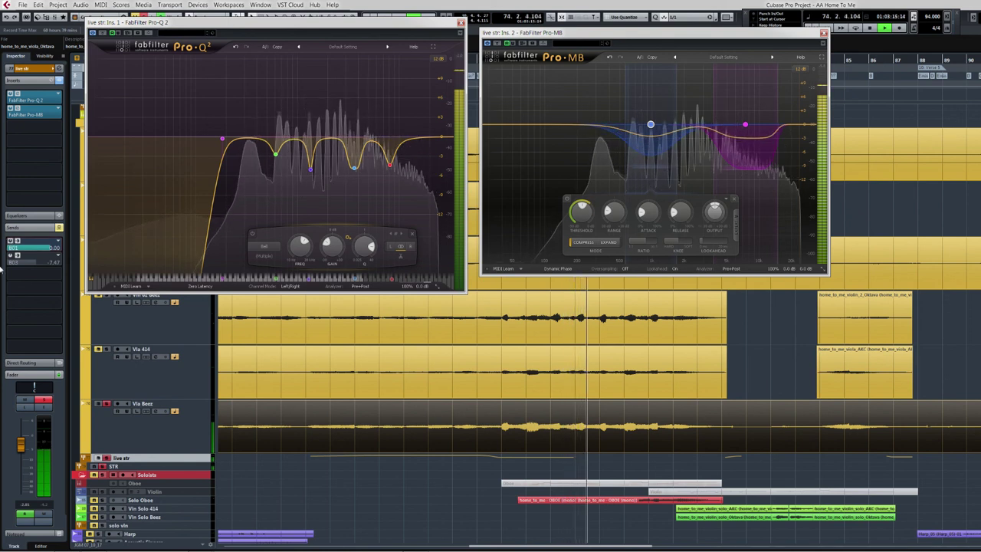
{"action": "key", "text": "space"}
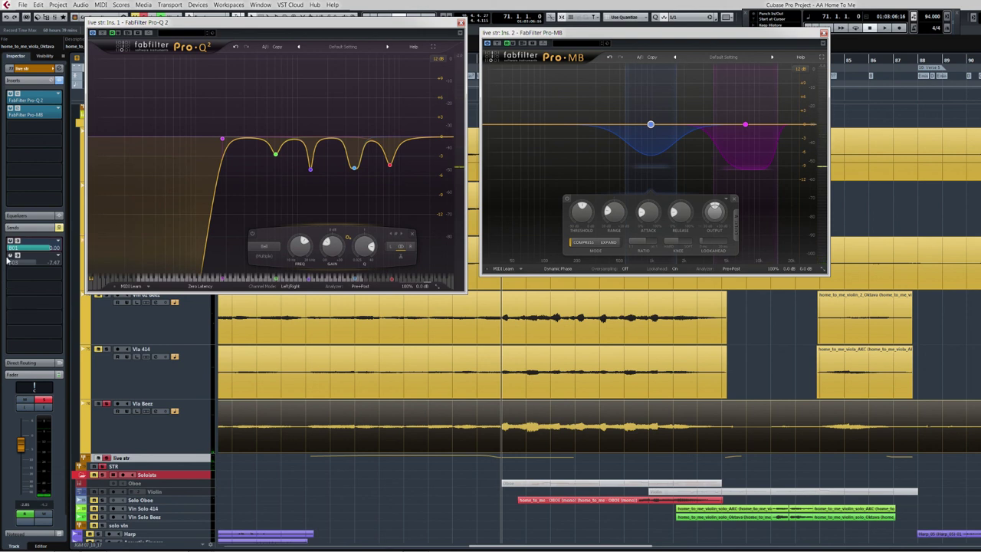
{"action": "key", "text": "space"}
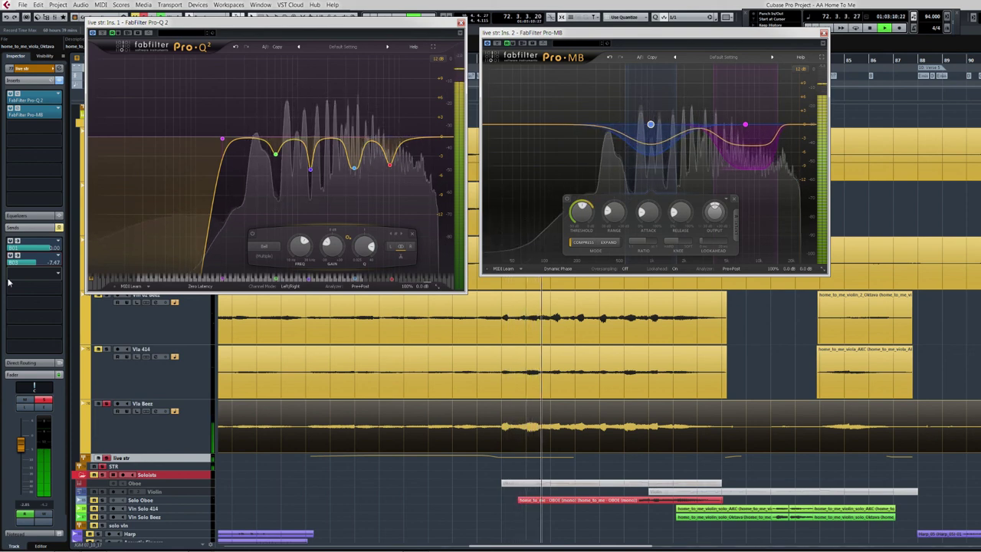
{"action": "key", "text": "space"}
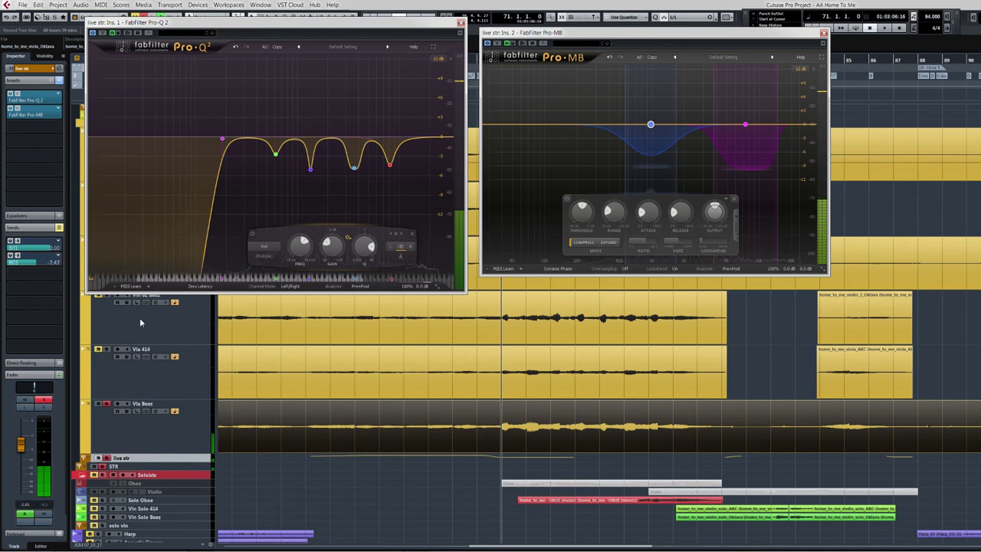
Close both plug-in windows, return the live string tracks to compact height and select the chamber string parts around bar 71.
{"action": "key", "text": "ctrl+w"}
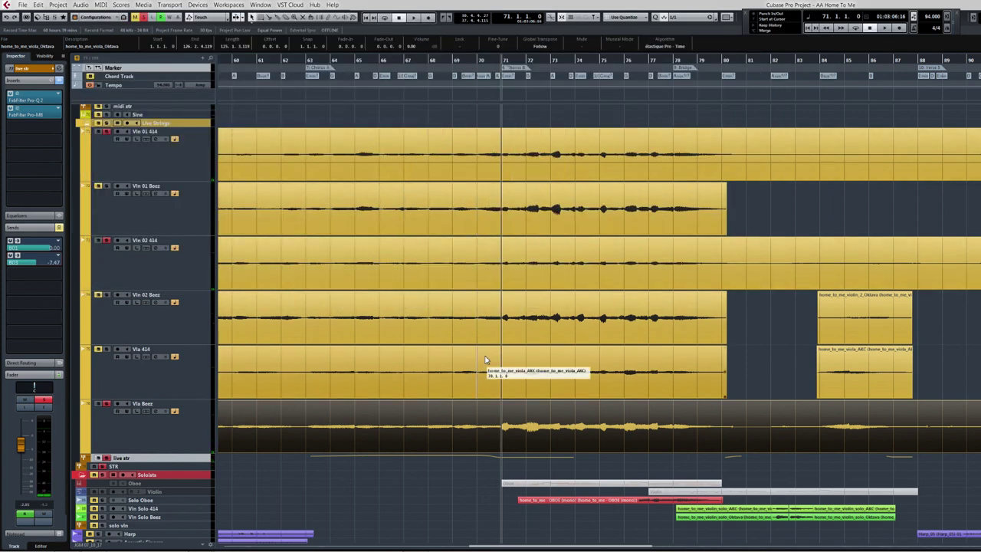
{"action": "key", "text": "alt+n"}
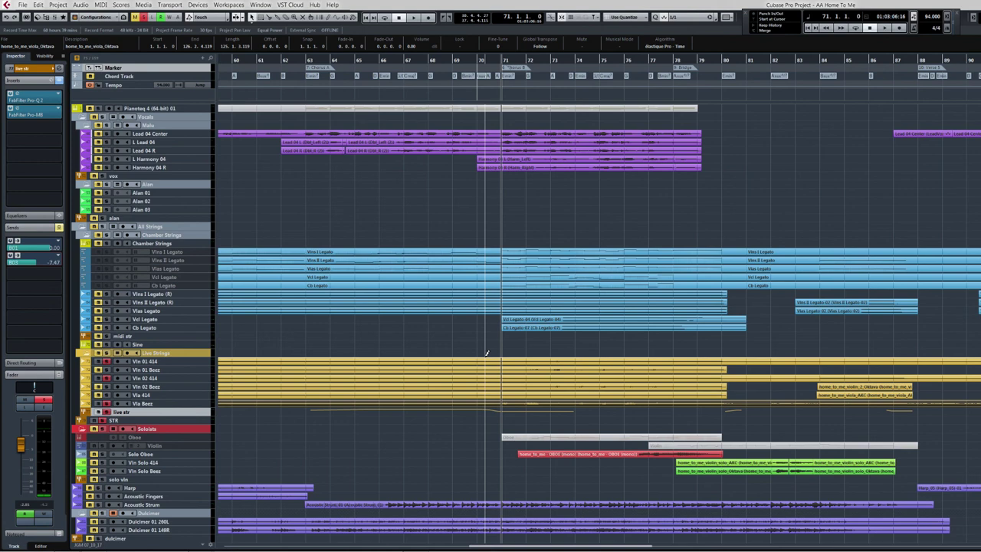
{"action": "left_click", "coordinate": [483, 268]}
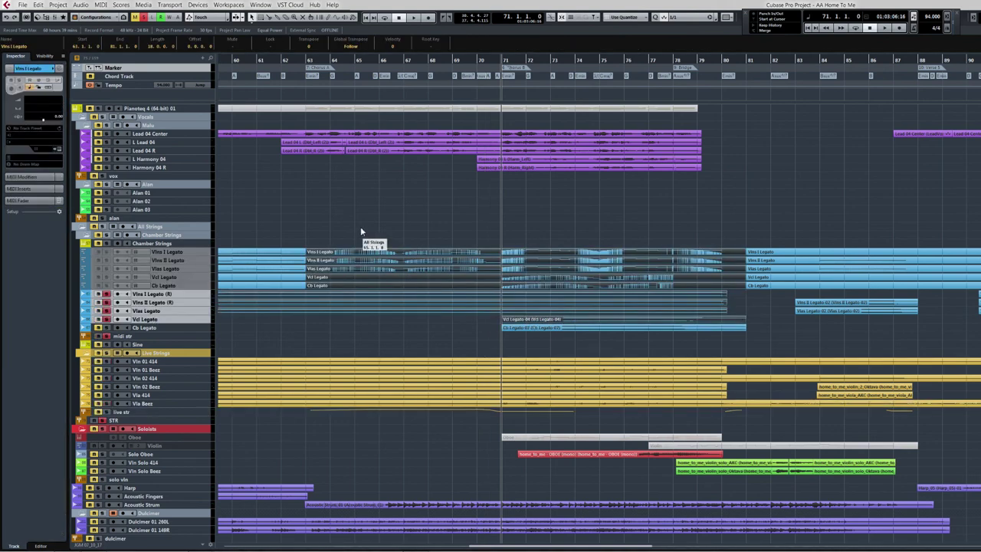